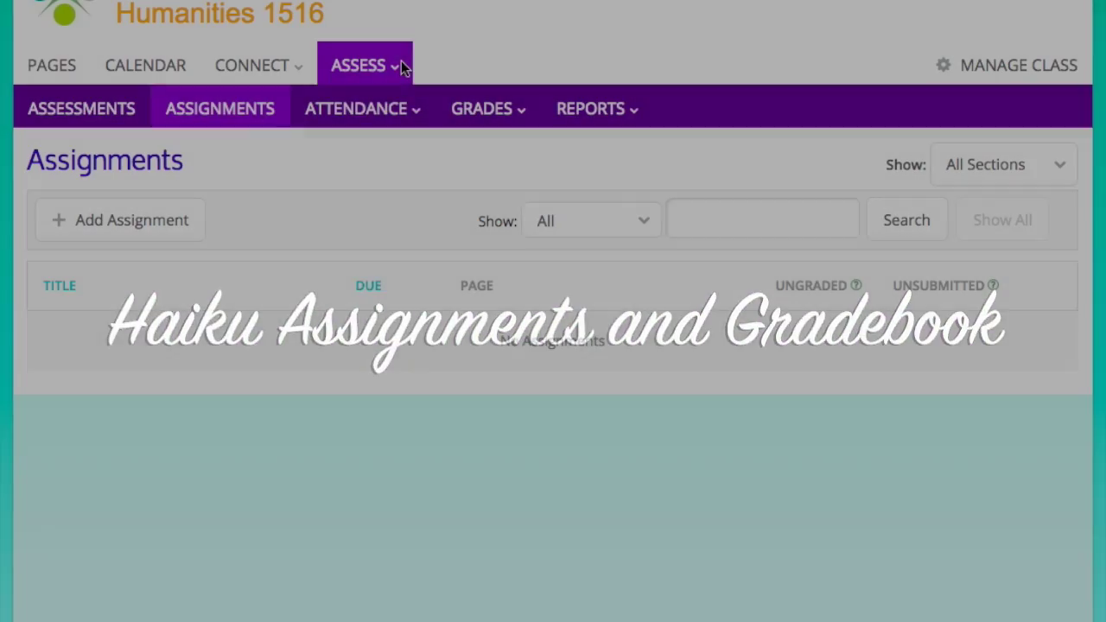
Step: Begin a new assignment from the empty Humanities 1516 Assignments page
left_click(393, 67)
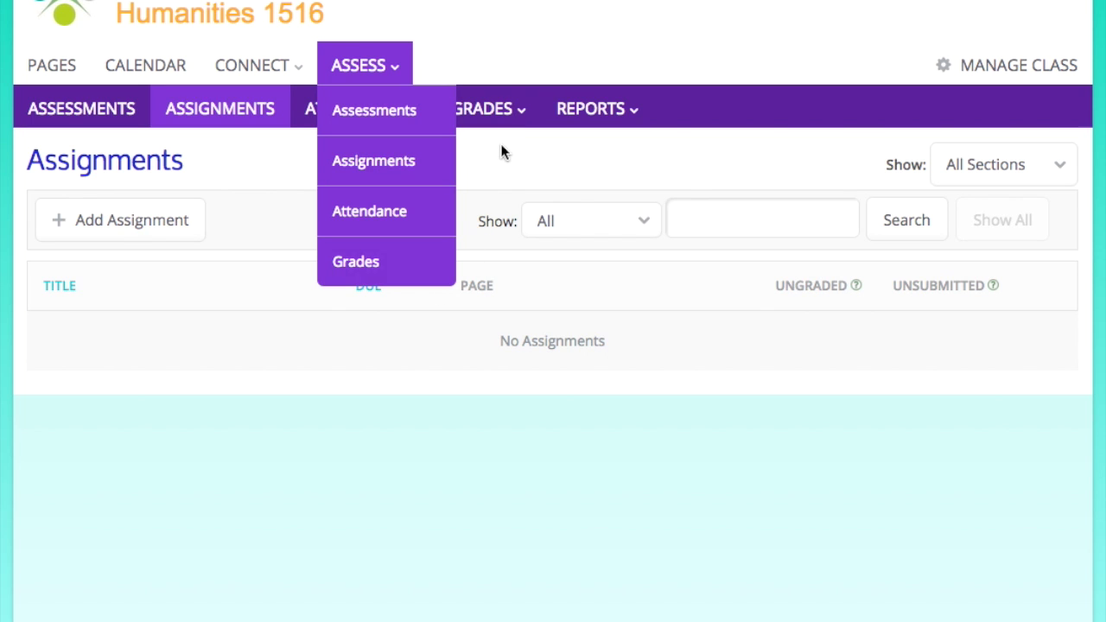
double_click(82, 161)
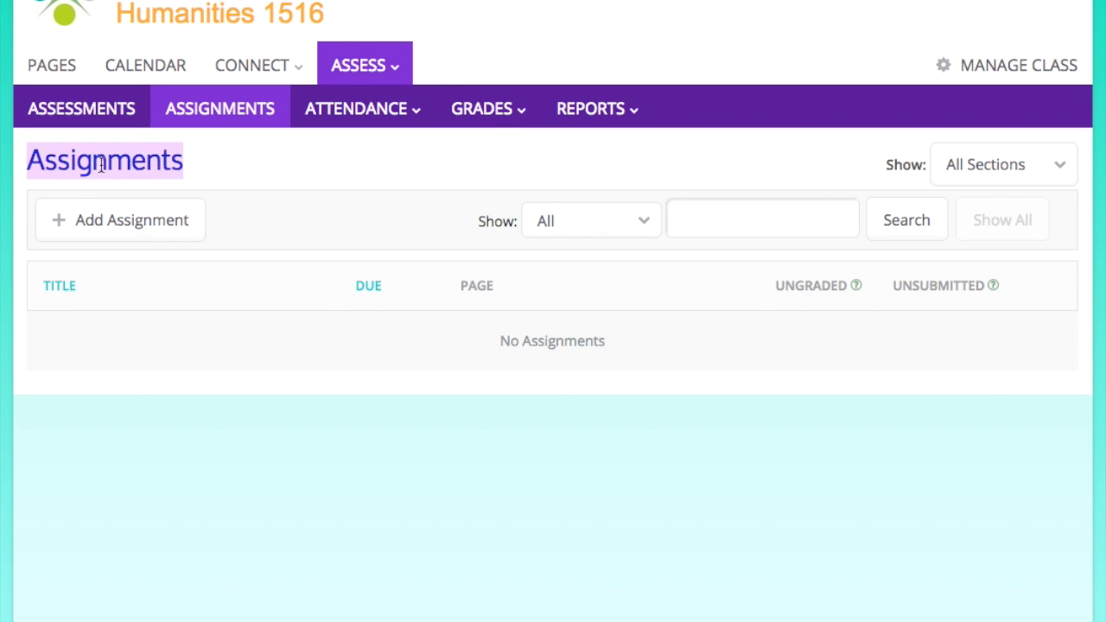
left_click(148, 221)
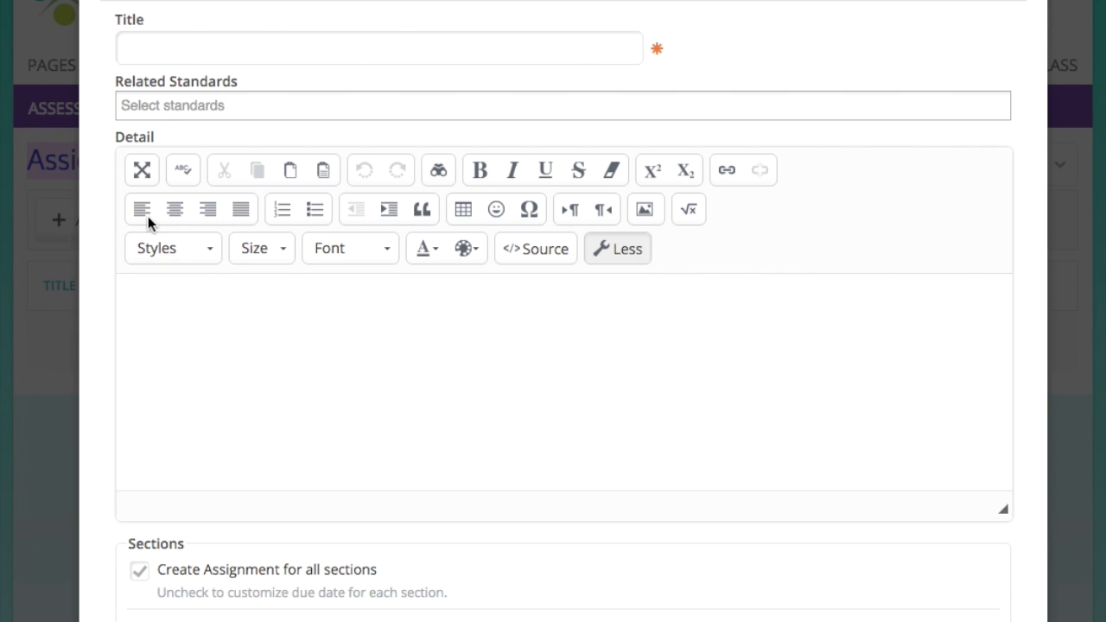
Step: Enter the title 'Schoolwide Literacy Diagnostic' and the detail 'Scholars will write a formal argumentative response to a document-based question'
left_click(177, 49)
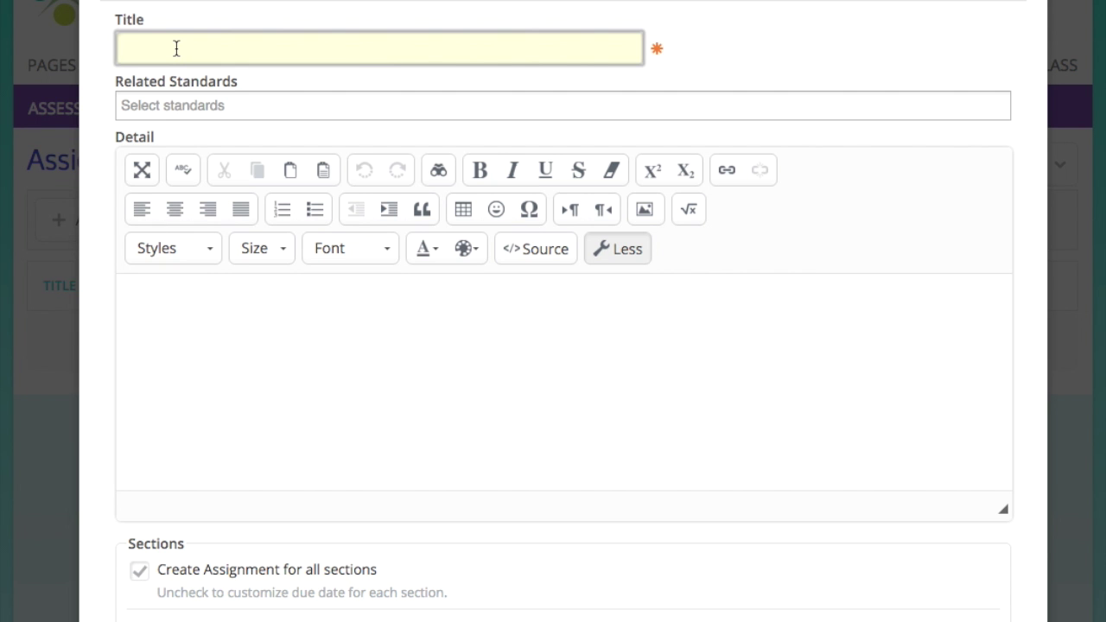
type("Schoolwide Lite")
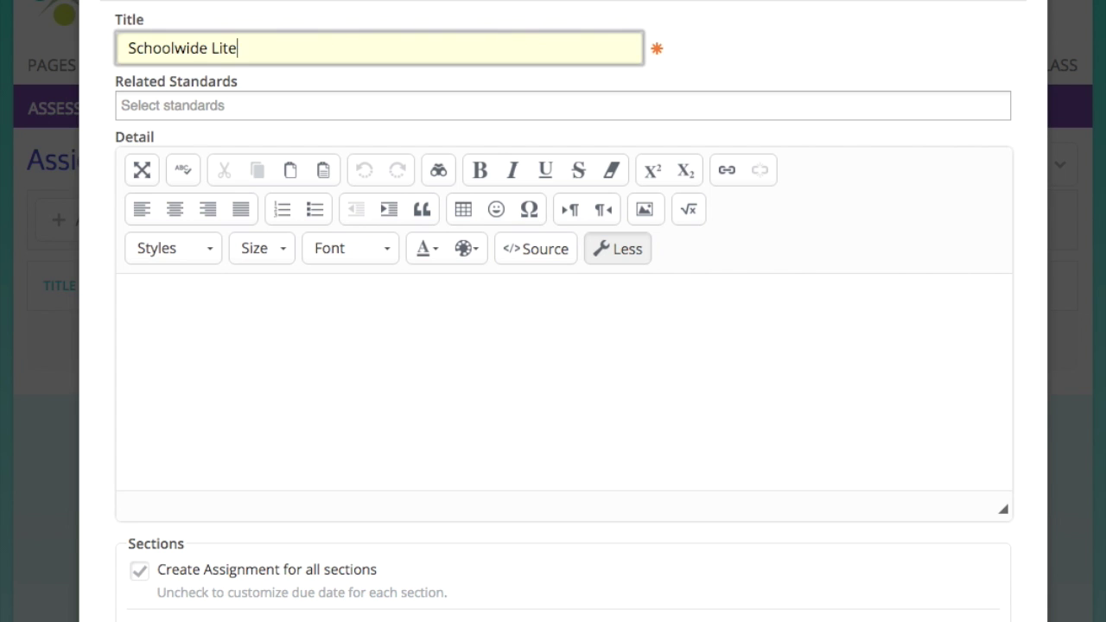
type("racy Diagnostic")
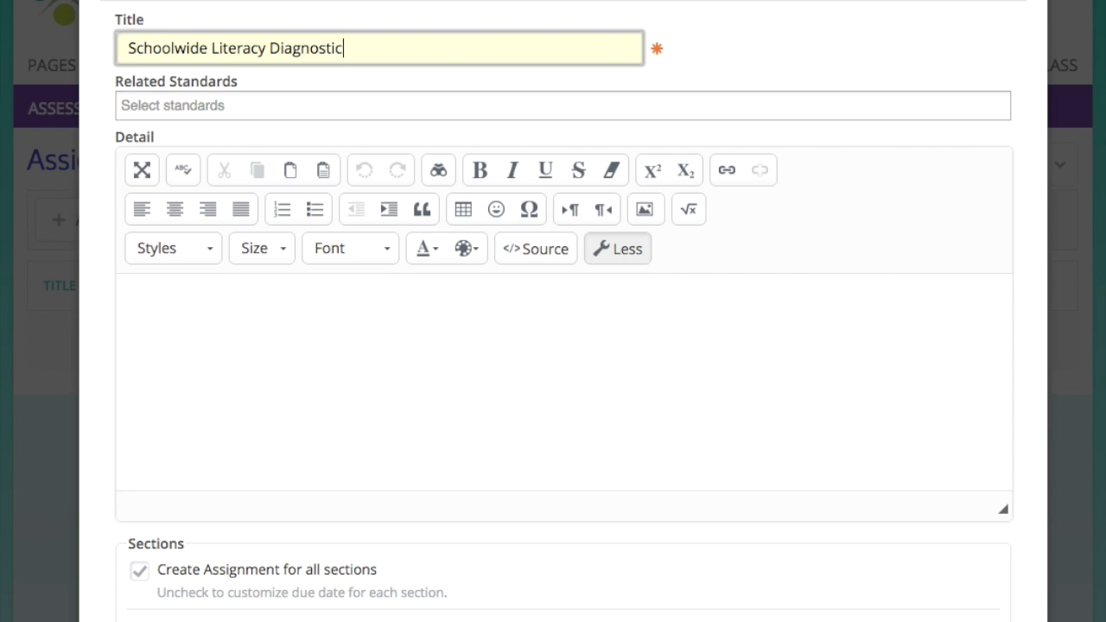
key("Tab")
key("Tab")
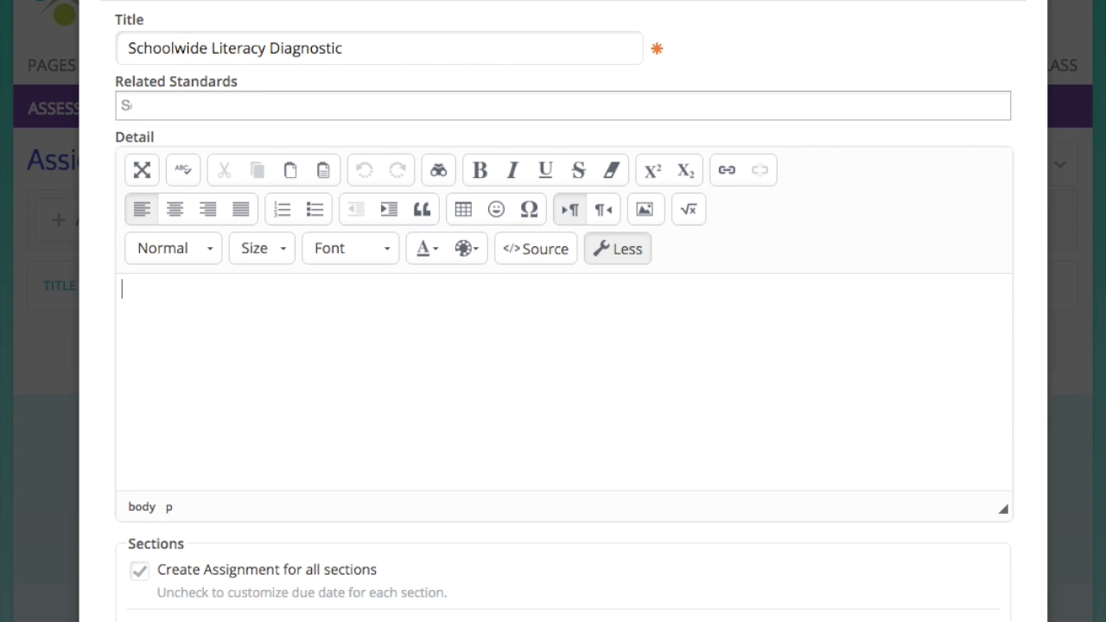
type("Scholars ")
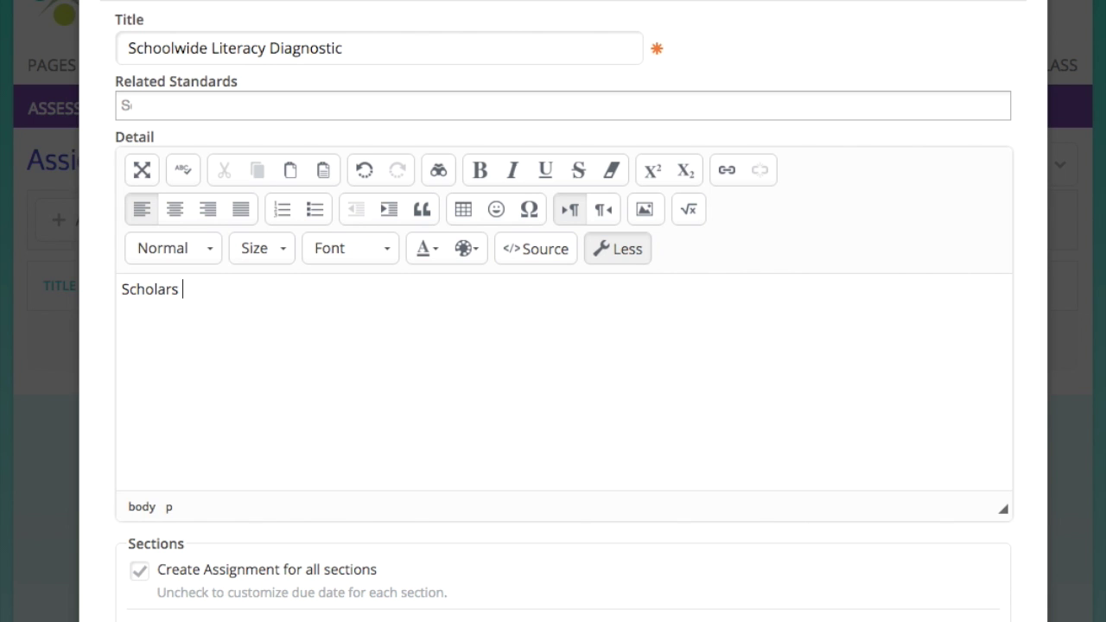
type("will write a formal argumen")
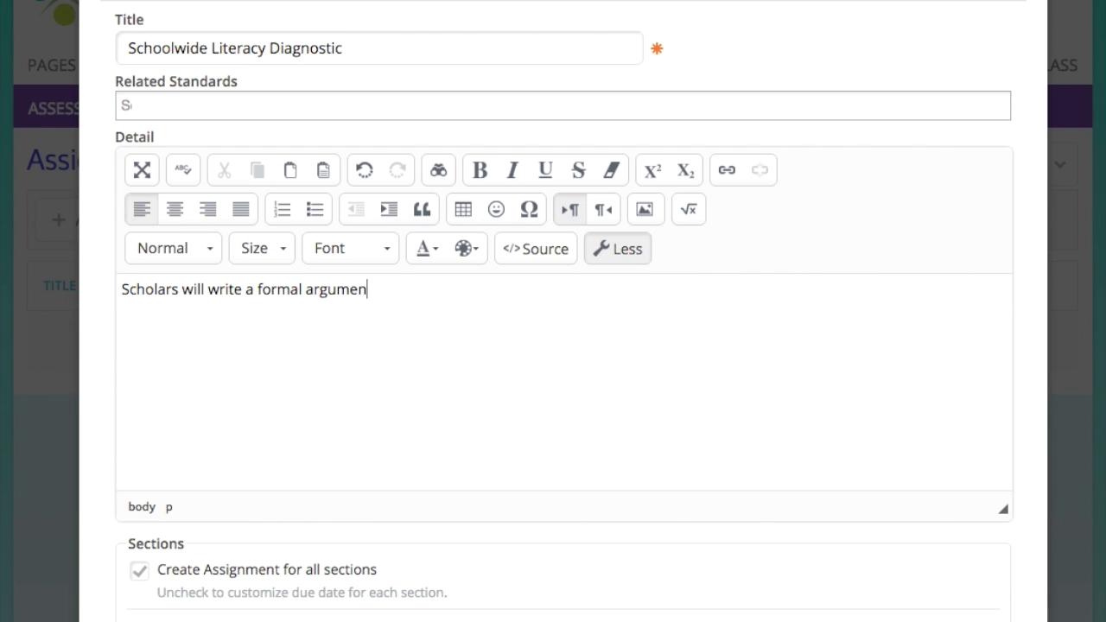
type("tative respons")
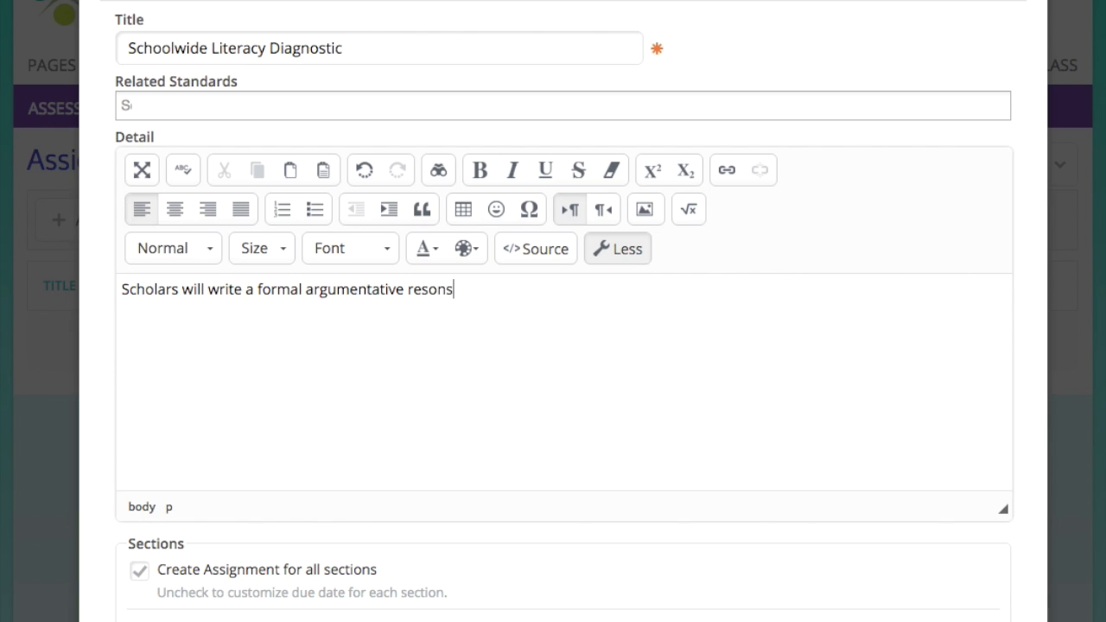
key("BackSpace")
key("BackSpace")
key("BackSpace")
type("ponse to a document")
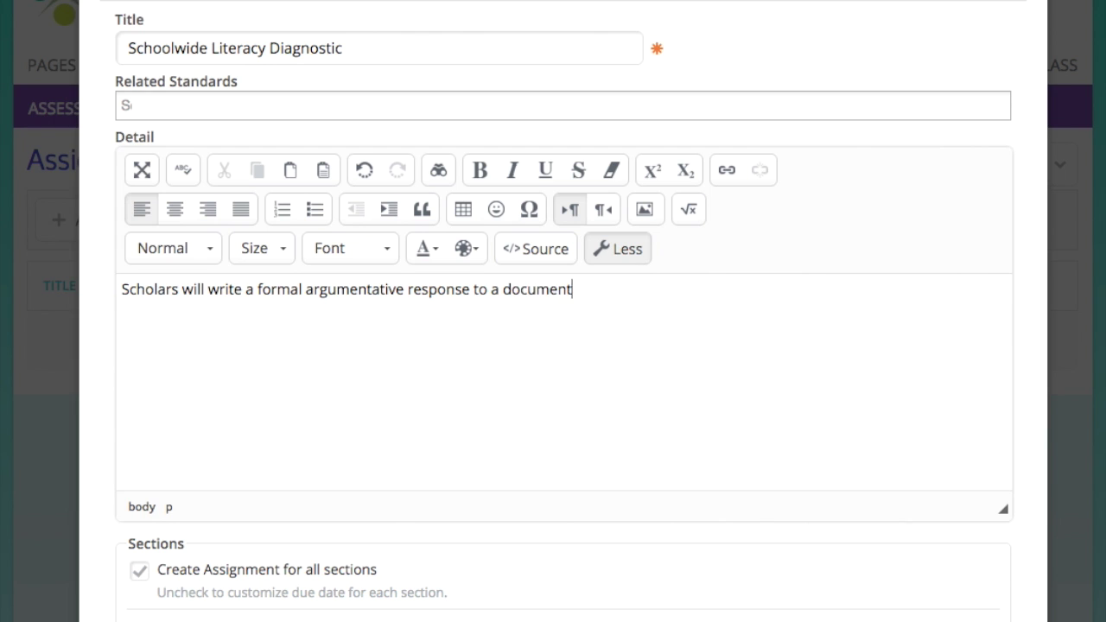
type("-based question.")
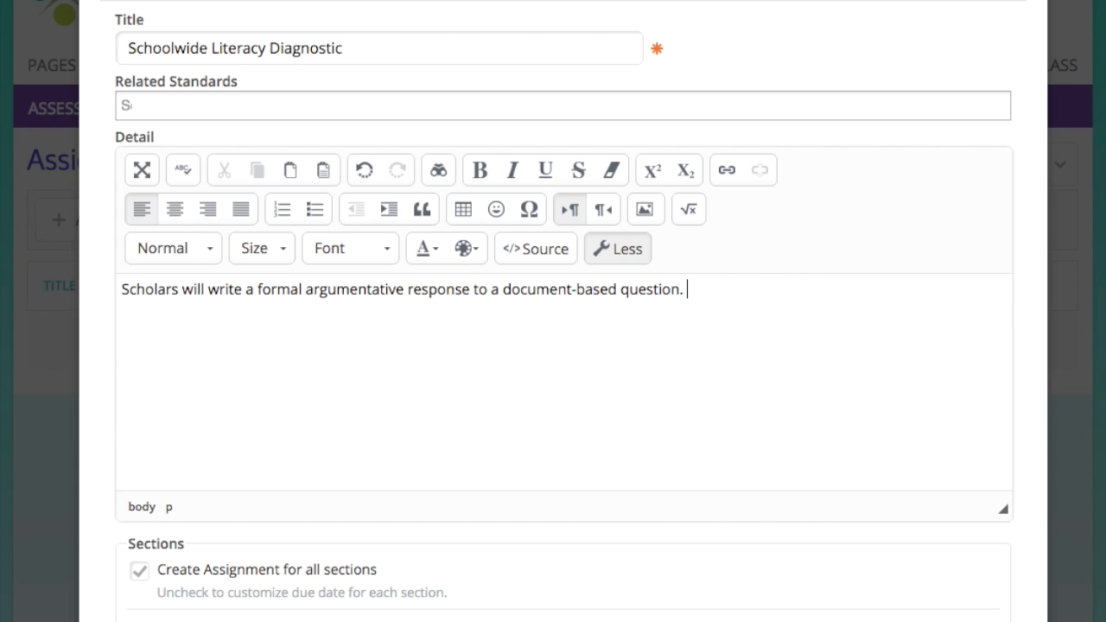
scroll(273, 527, "down", 4)
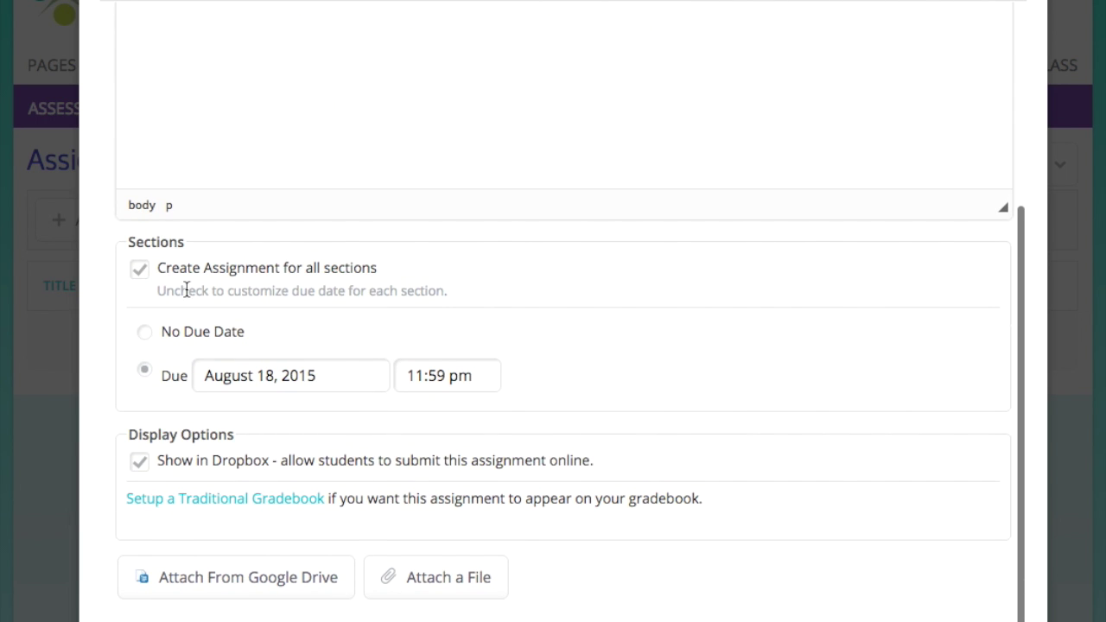
left_click(139, 268)
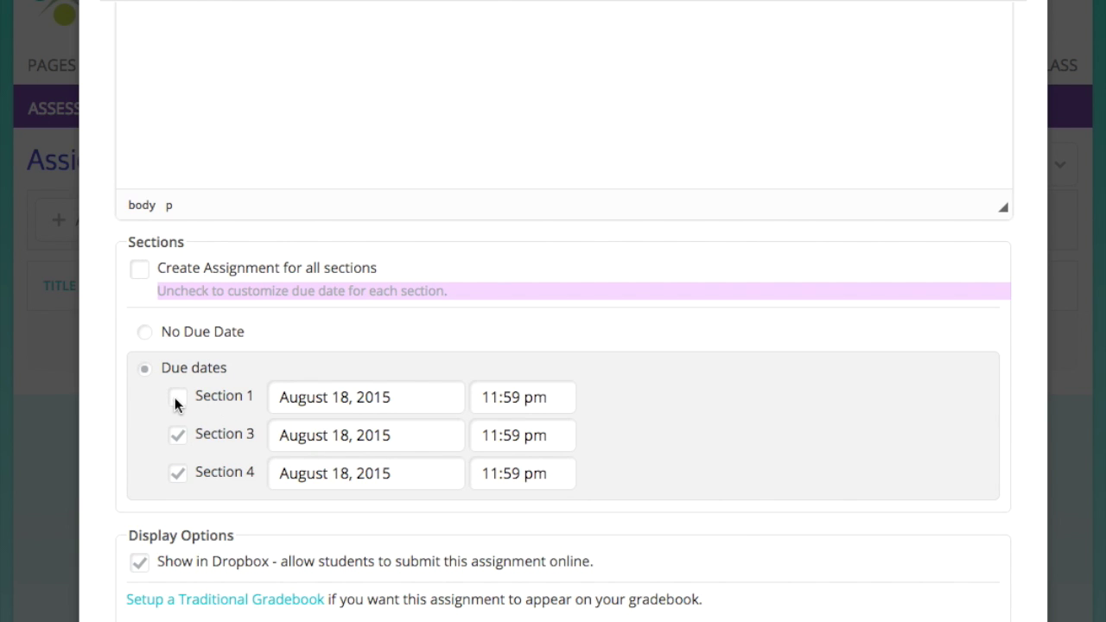
left_click(176, 398)
left_click(178, 435)
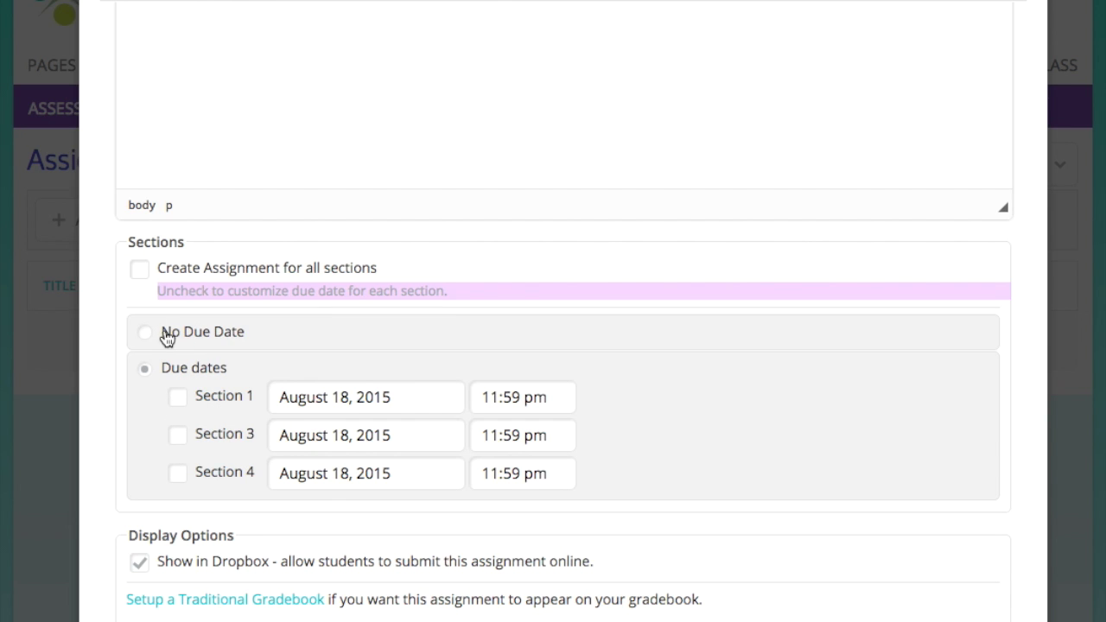
left_click(178, 435)
left_click(178, 473)
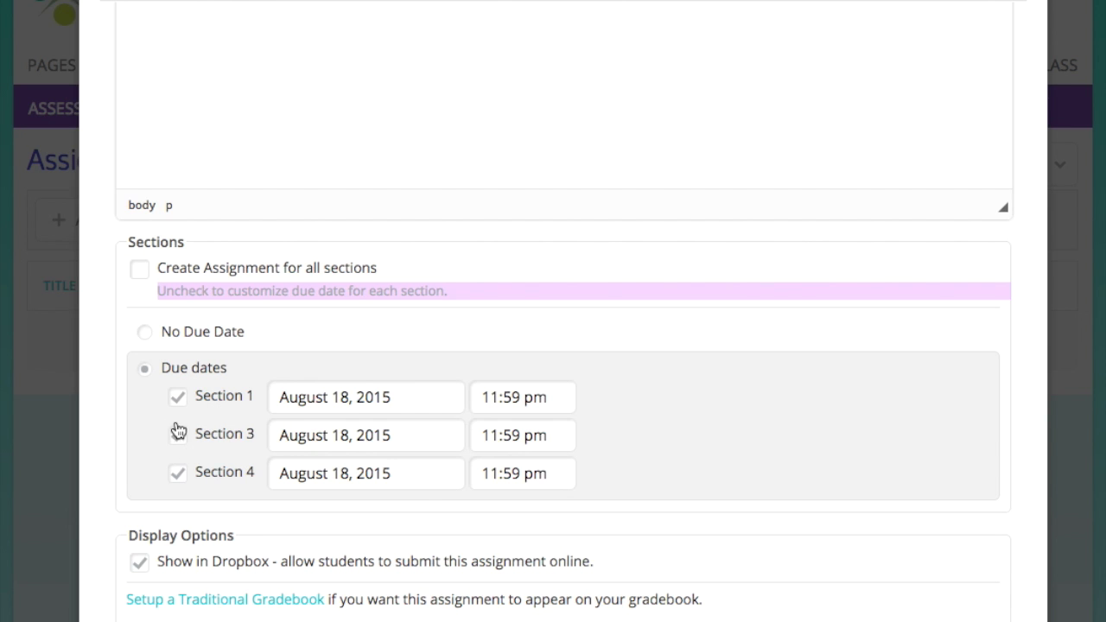
left_click(139, 268)
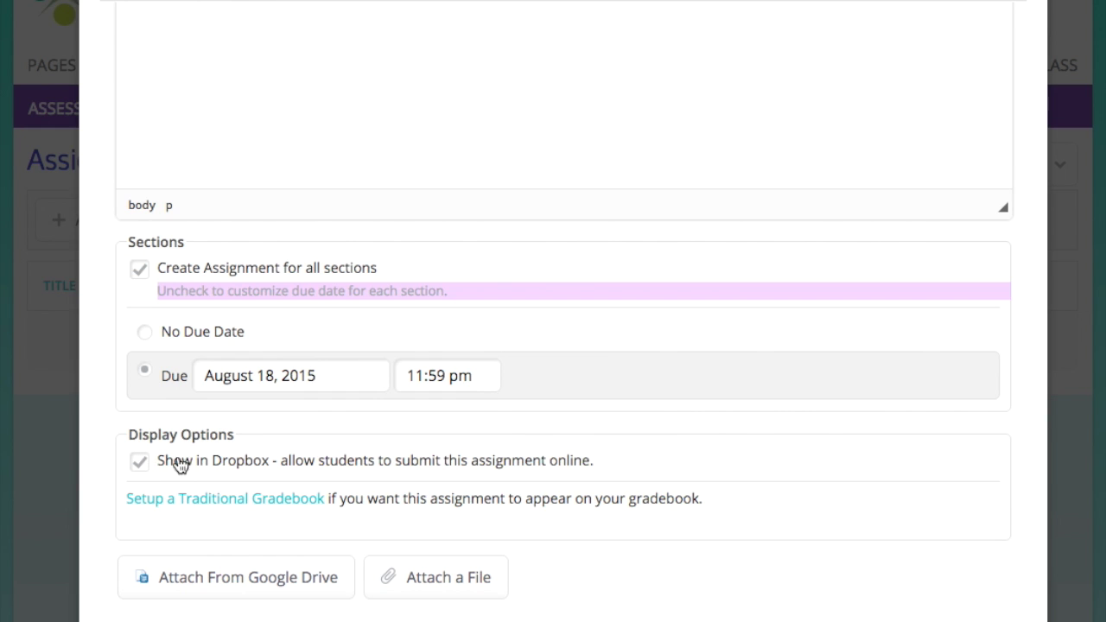
left_click_drag(302, 464, 596, 464)
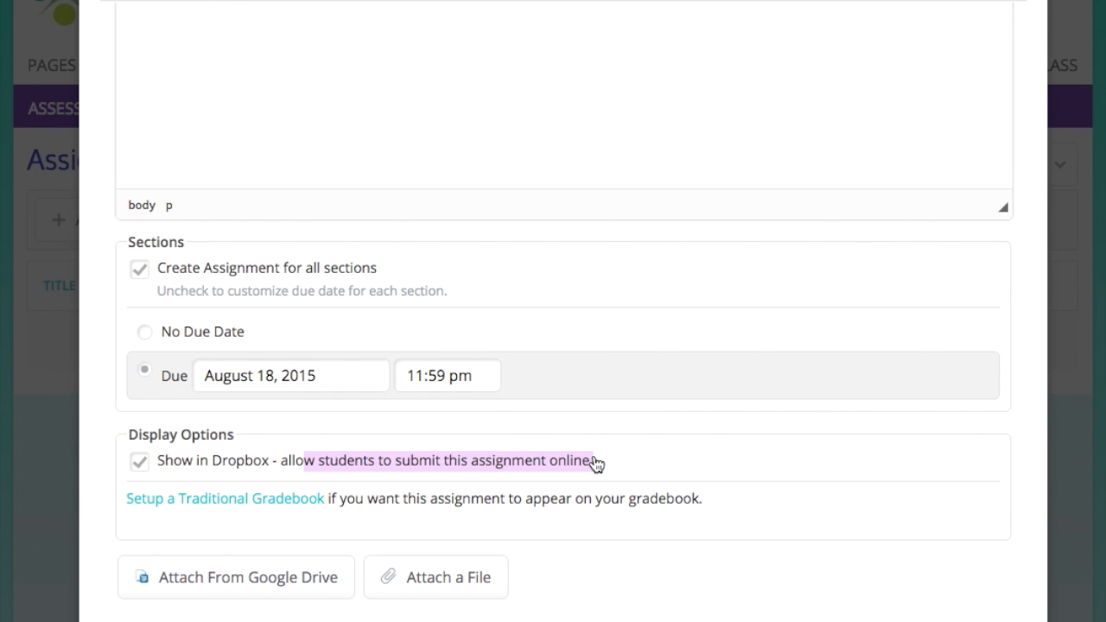
Step: Append 'This is a paper-based document and will not be submitted via Haiku' to the description
scroll(337, 248, "up", 4)
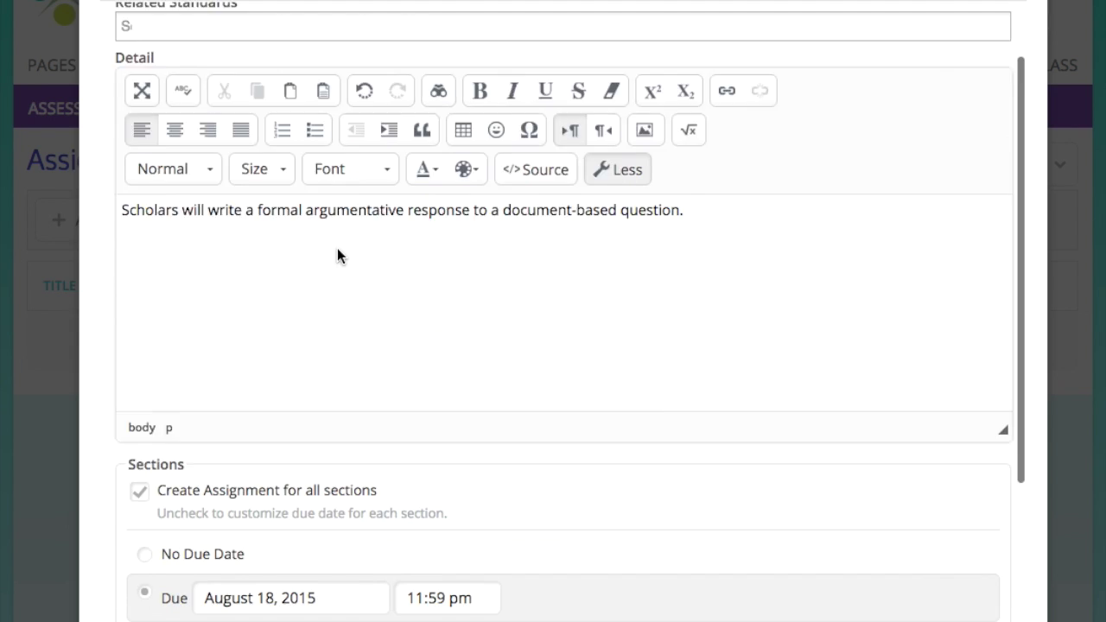
left_click(792, 300)
type("This i")
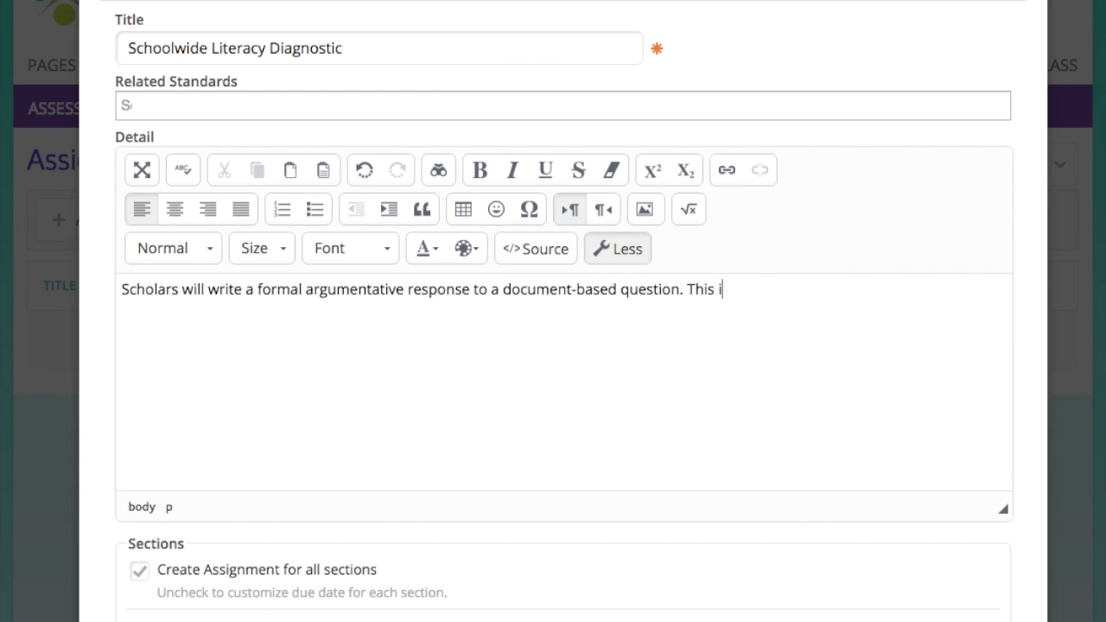
type("s a pap")
key("BackSpace")
key("BackSpace")
key("BackSpace")
type("a paper-based document")
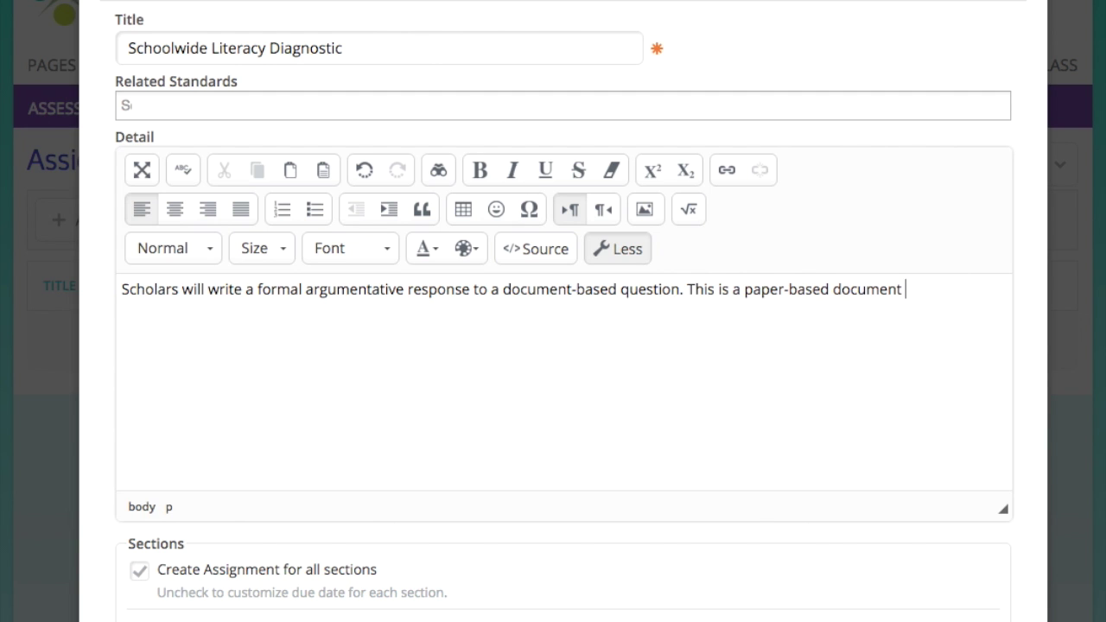
type(" and will not")
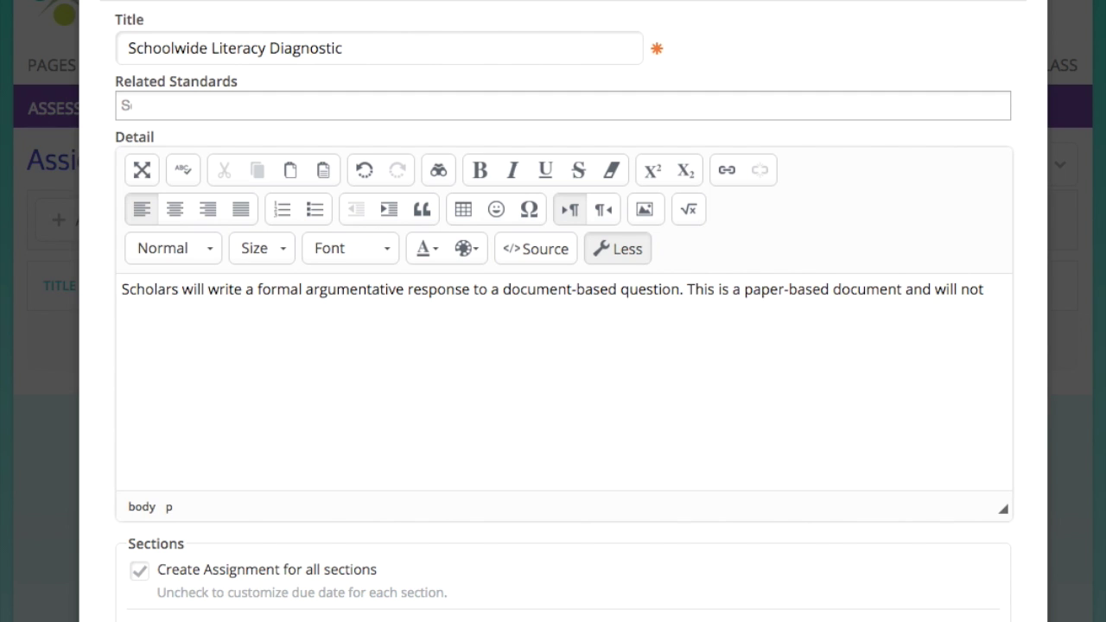
type(" be submitted")
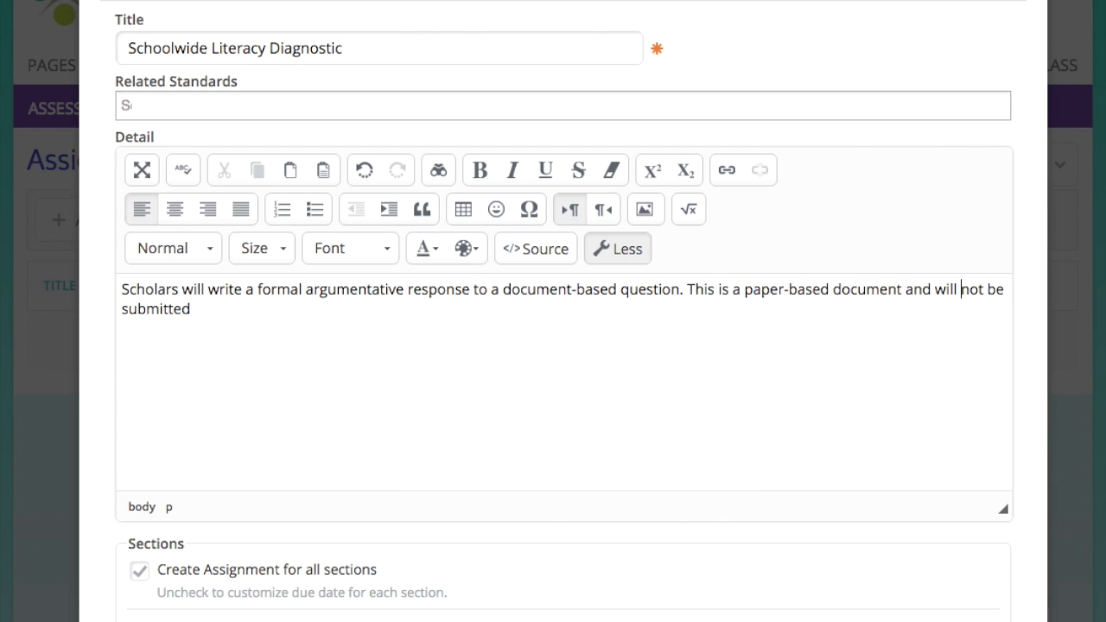
type("therefore ")
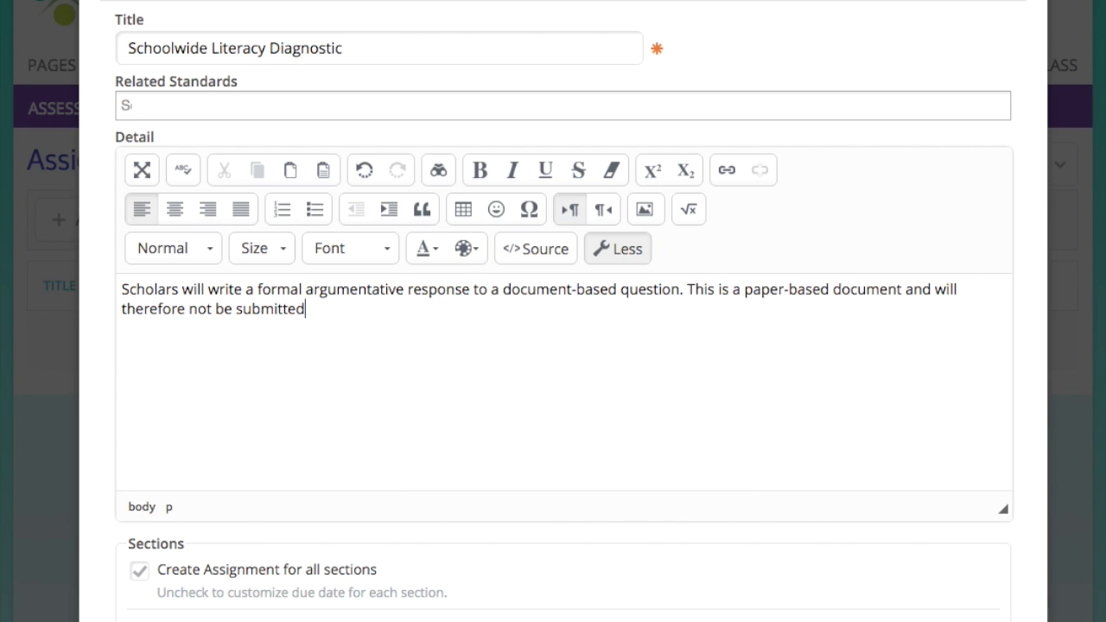
type(" via Haiku.")
scroll(561, 345, "down", 5)
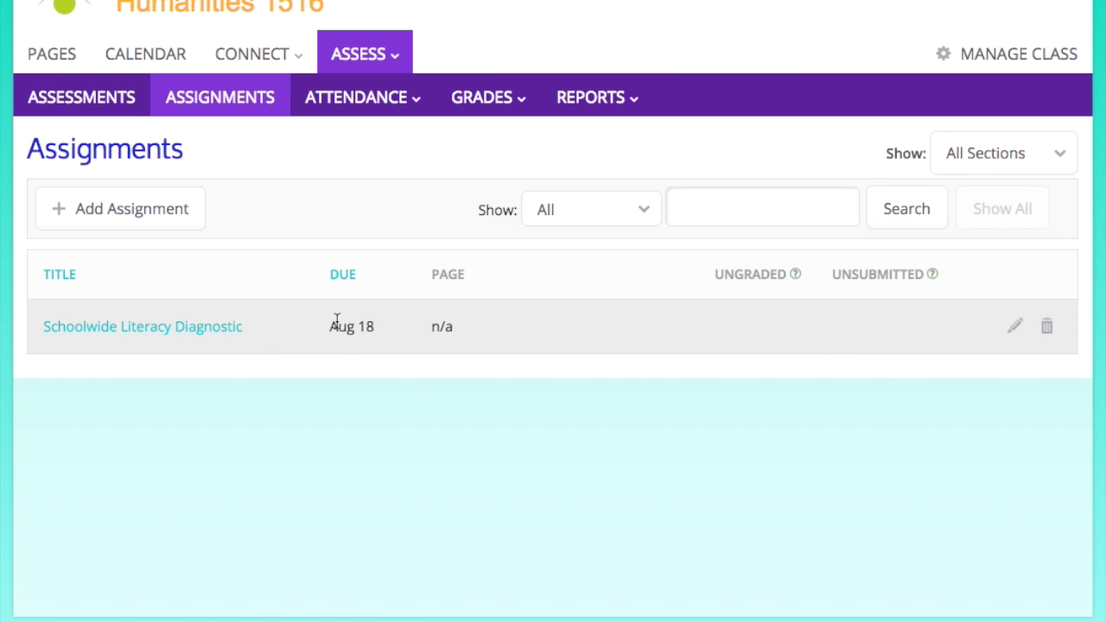
Step: Change the literacy diagnostic's due date to August 21, 2015 at 3:30pm and save
left_click(1017, 326)
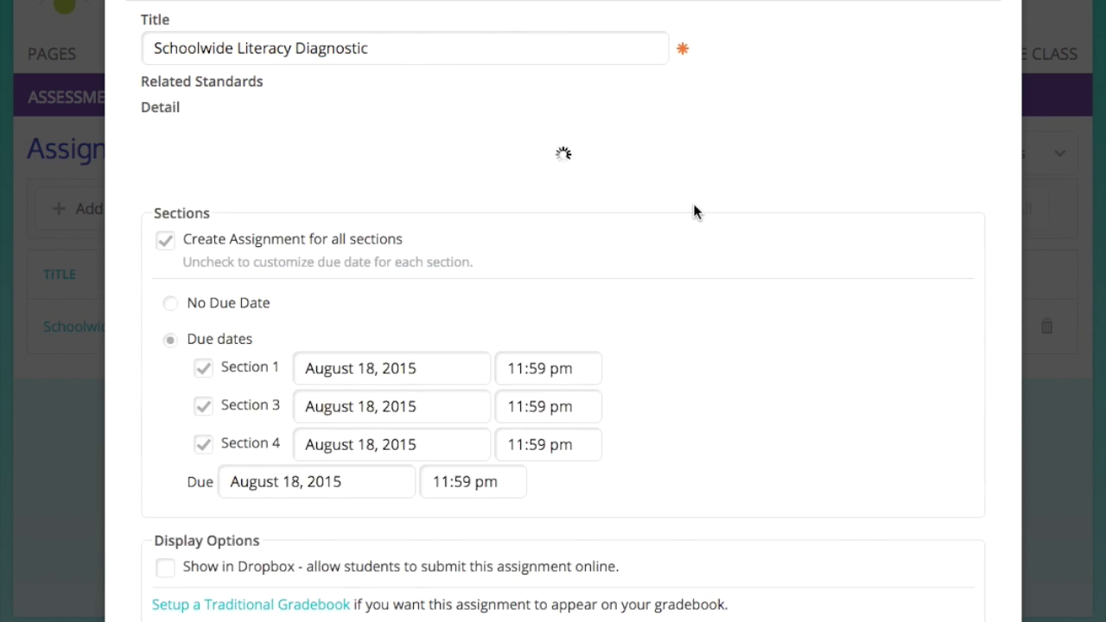
scroll(378, 432, "down", 5)
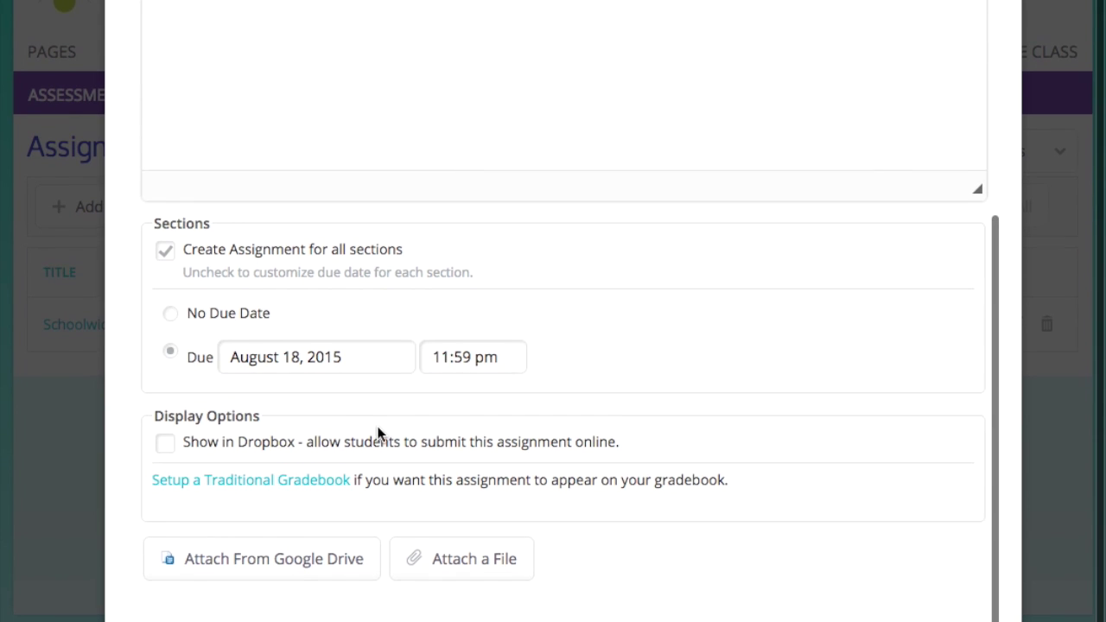
left_click(302, 359)
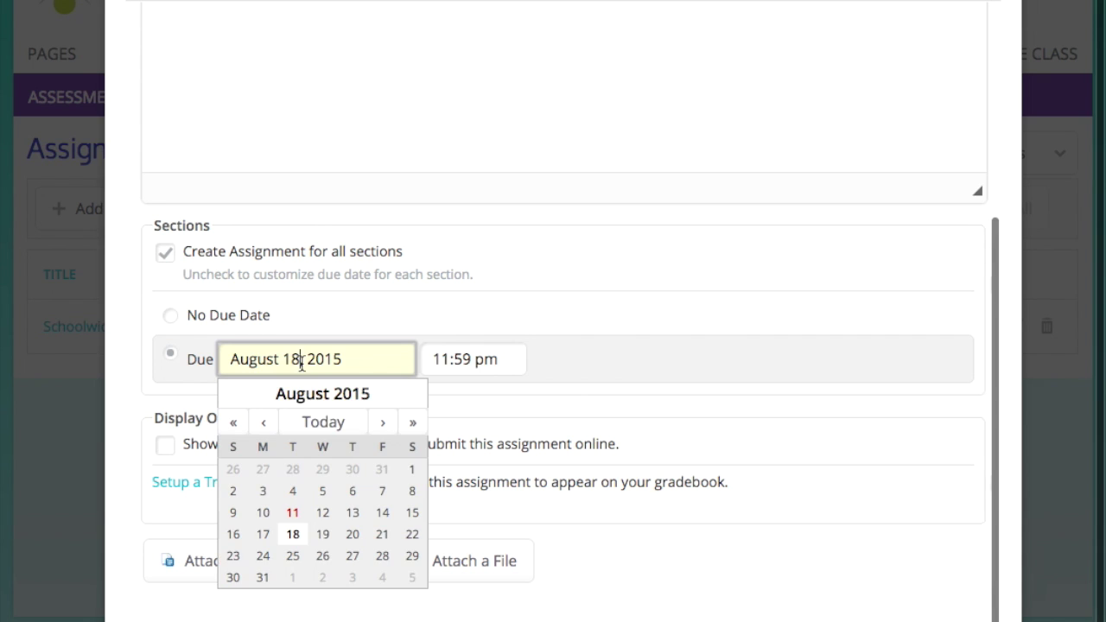
left_click(384, 535)
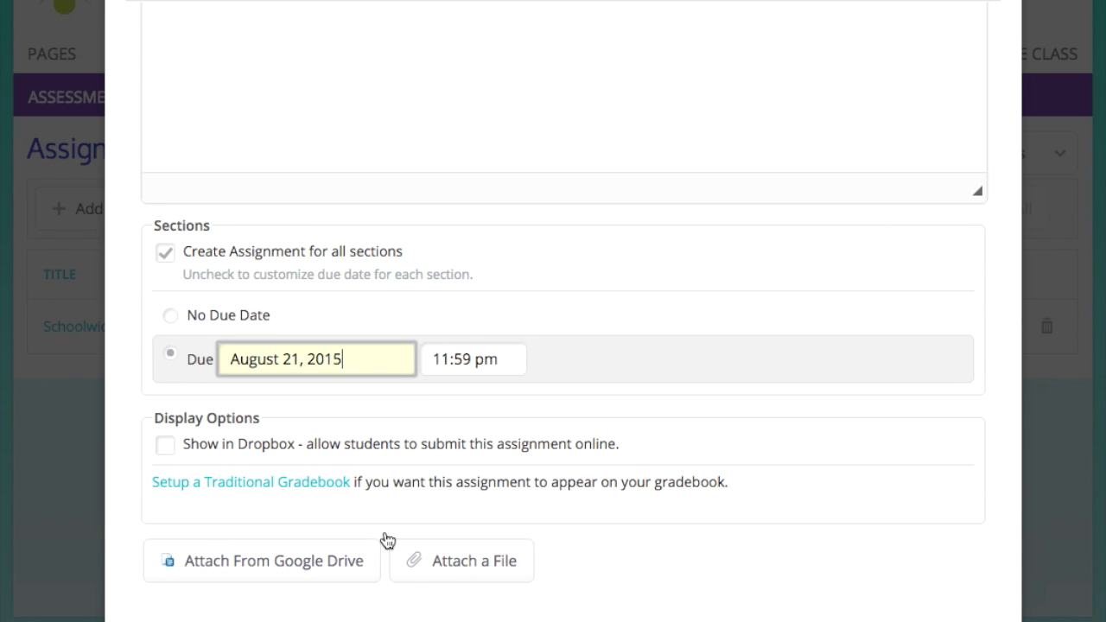
left_click(467, 362)
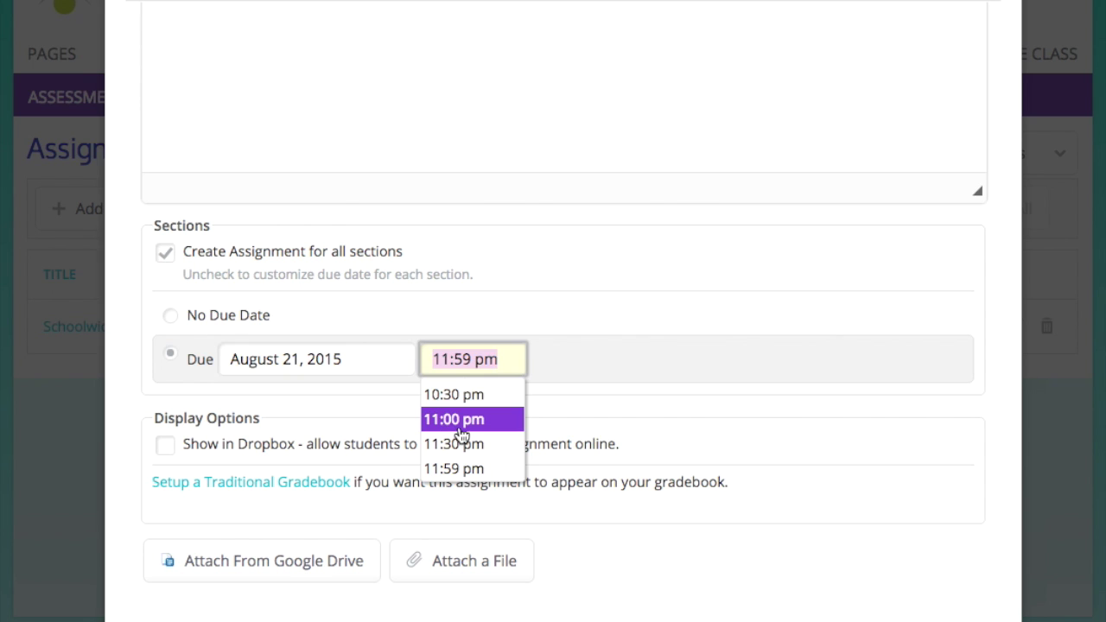
type("3:30")
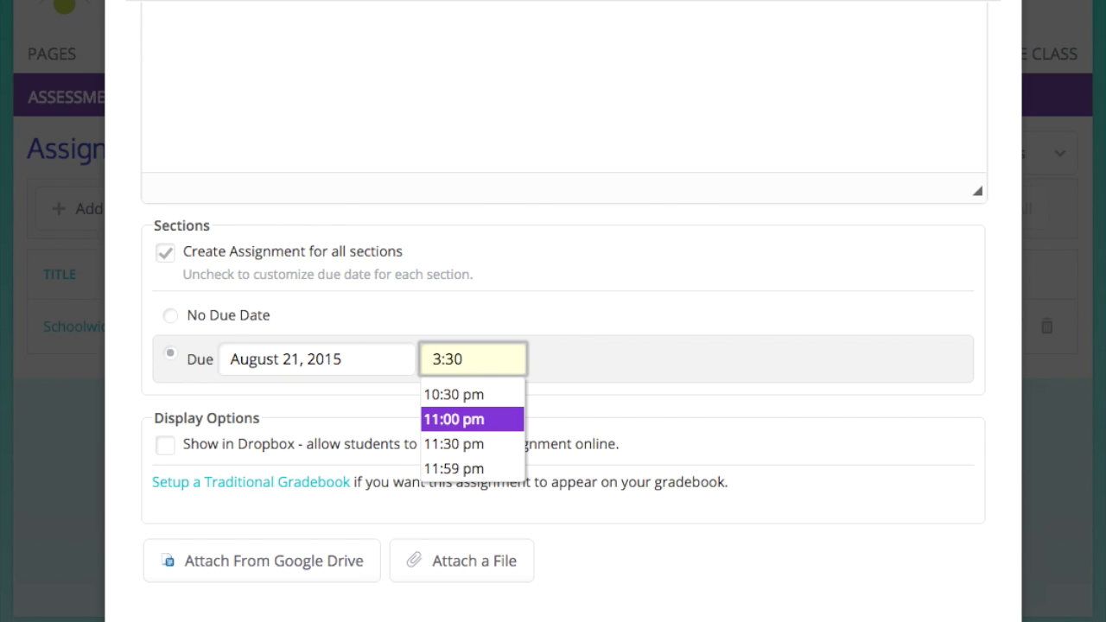
type("pm")
left_click(493, 351)
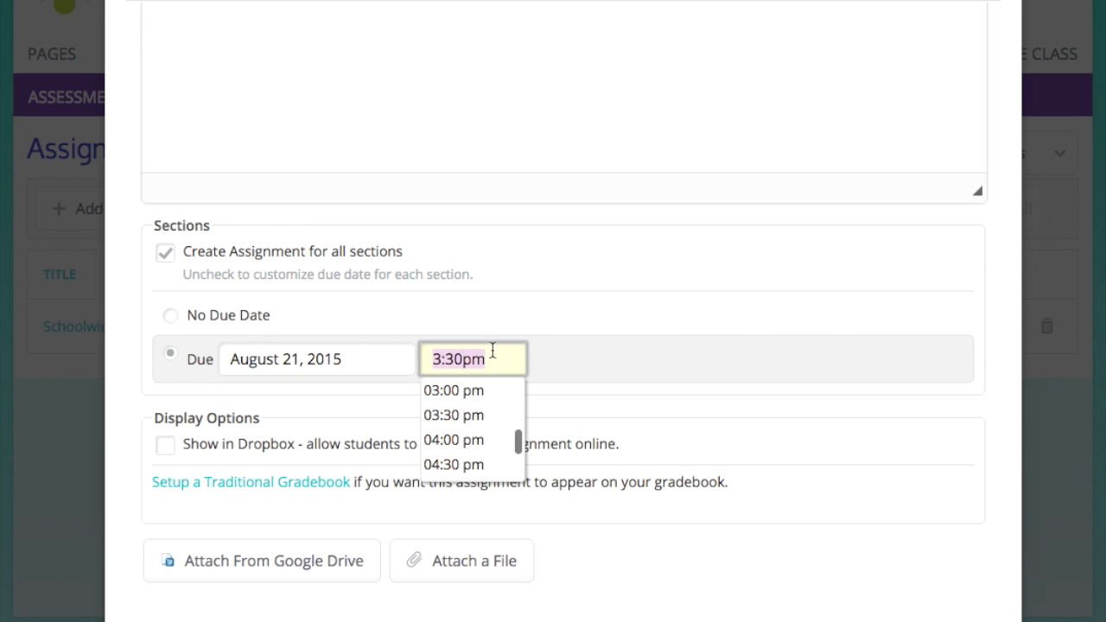
left_click(583, 298)
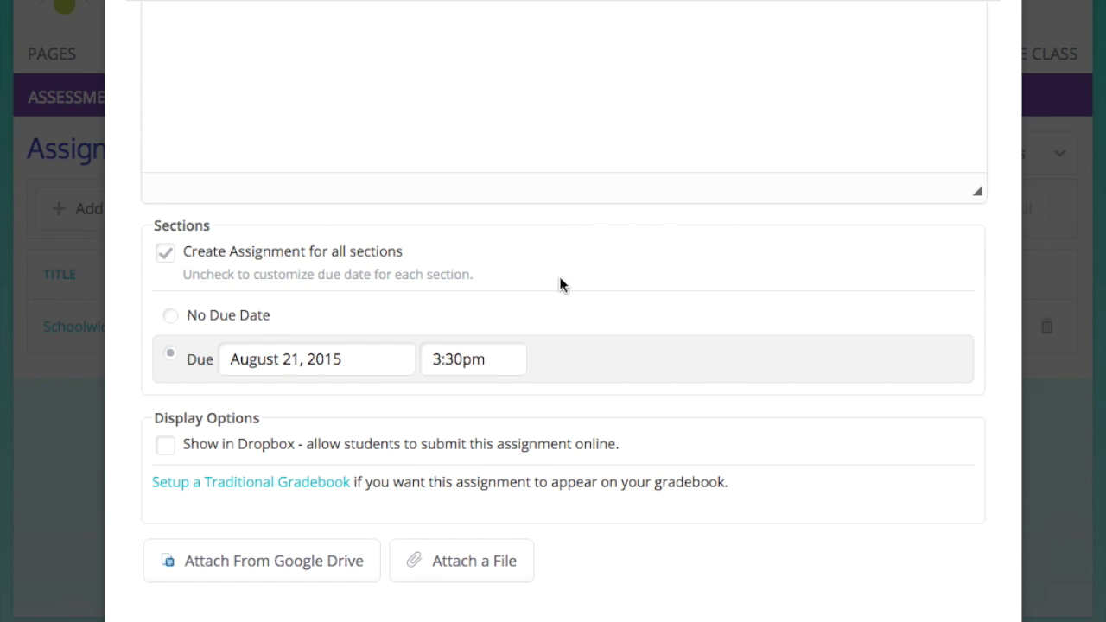
key("Escape")
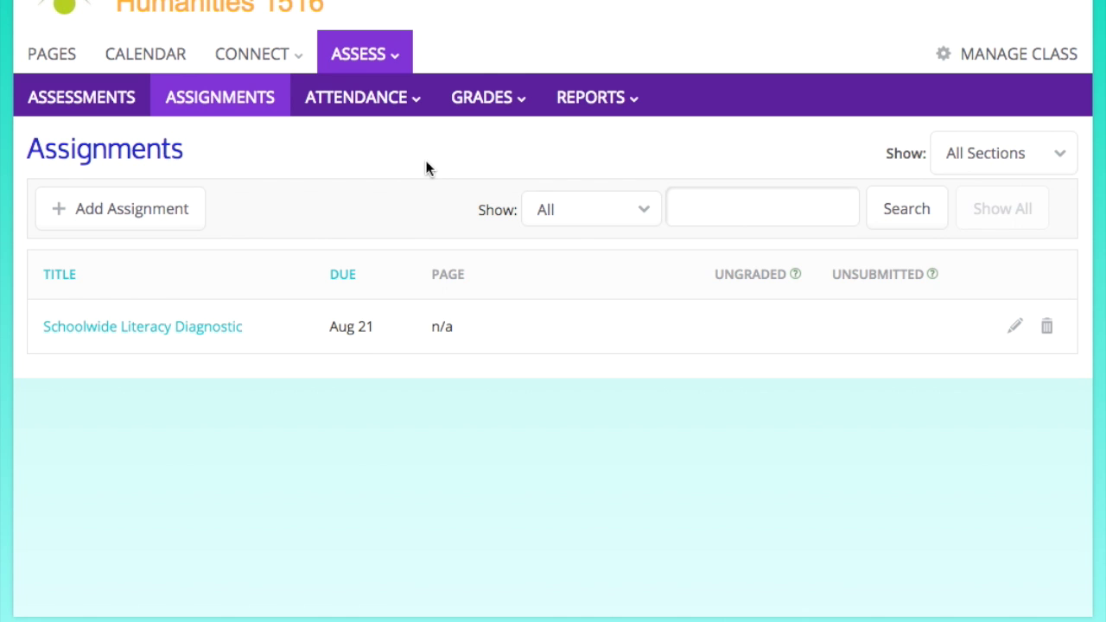
Step: Start a new gradebook using Traditional Grading
mouse_move(506, 106)
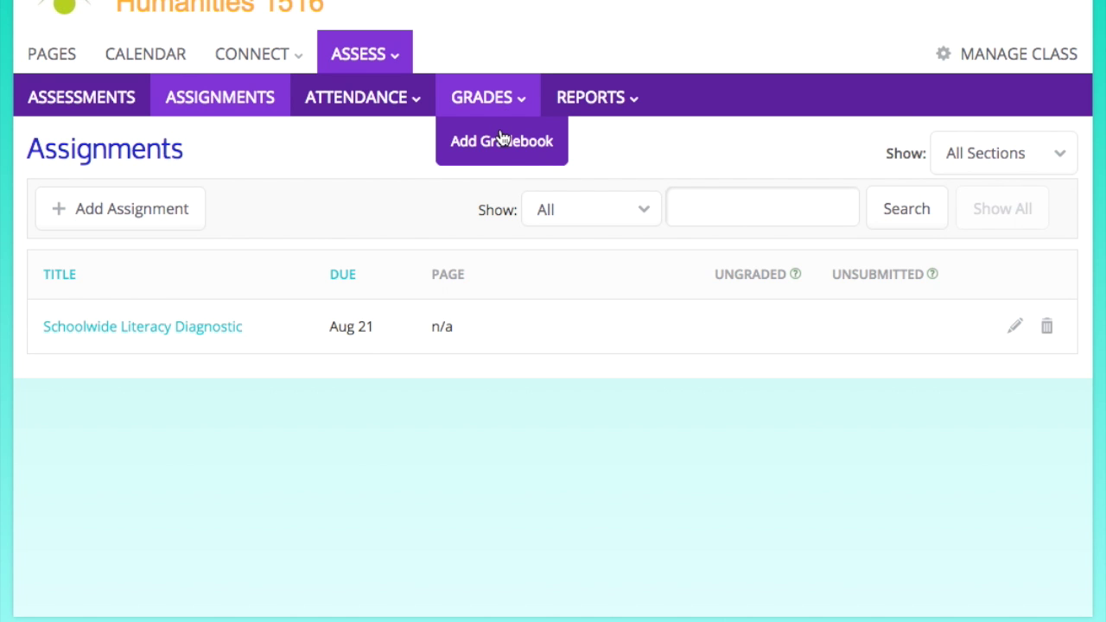
left_click(501, 140)
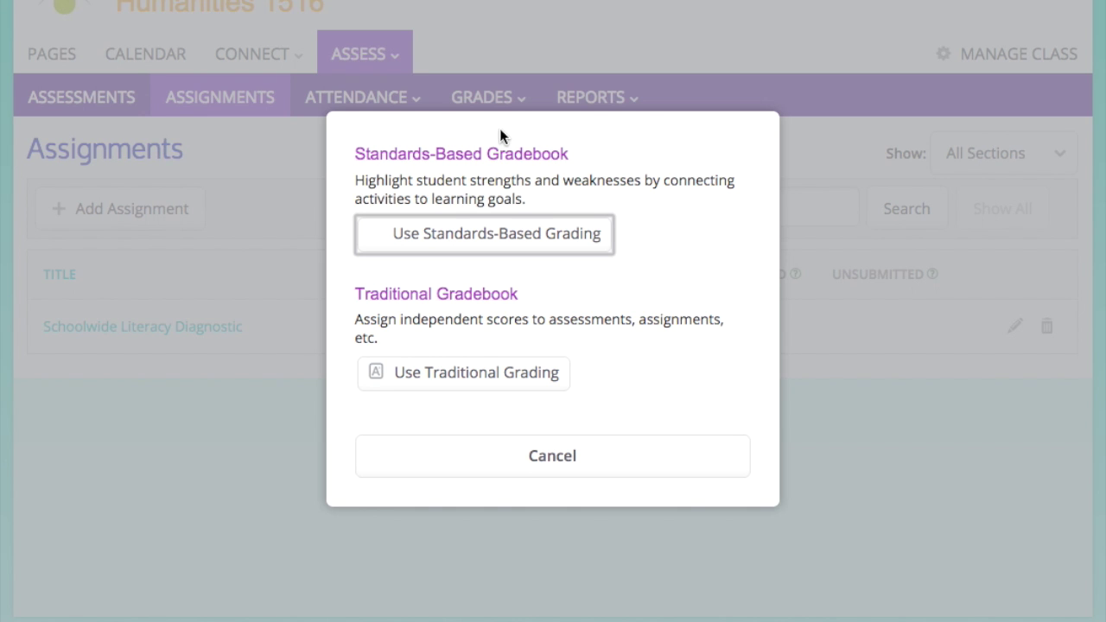
left_click(484, 378)
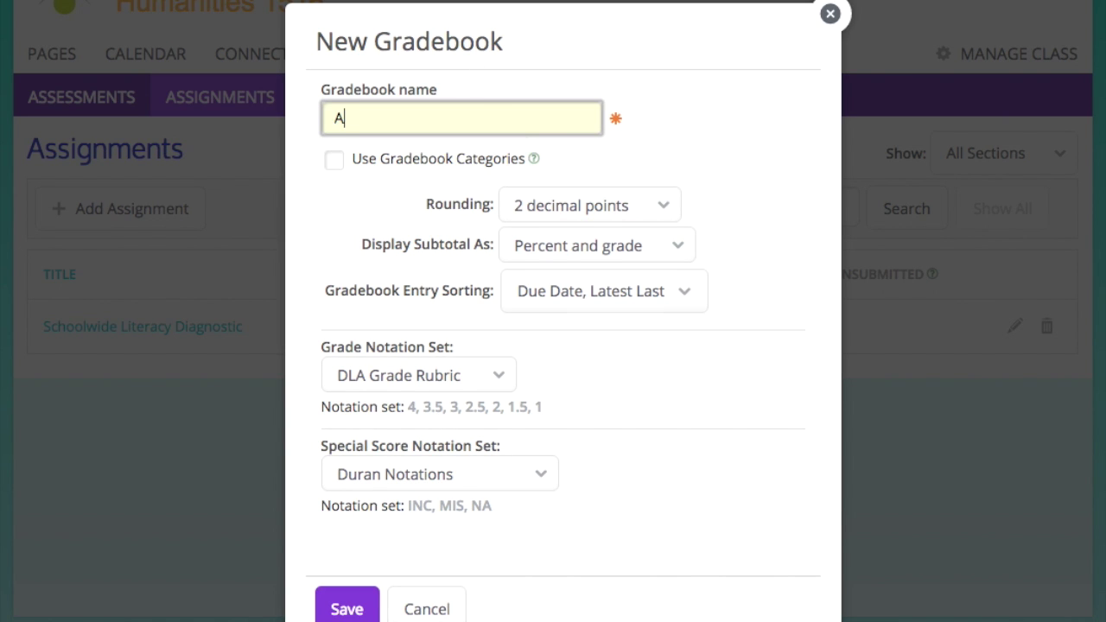
Step: Name the gradebook AME Term I, enable categories, round to 1 decimal point, show subtotals as grade only, and save
type("AME Term I")
left_click(463, 160)
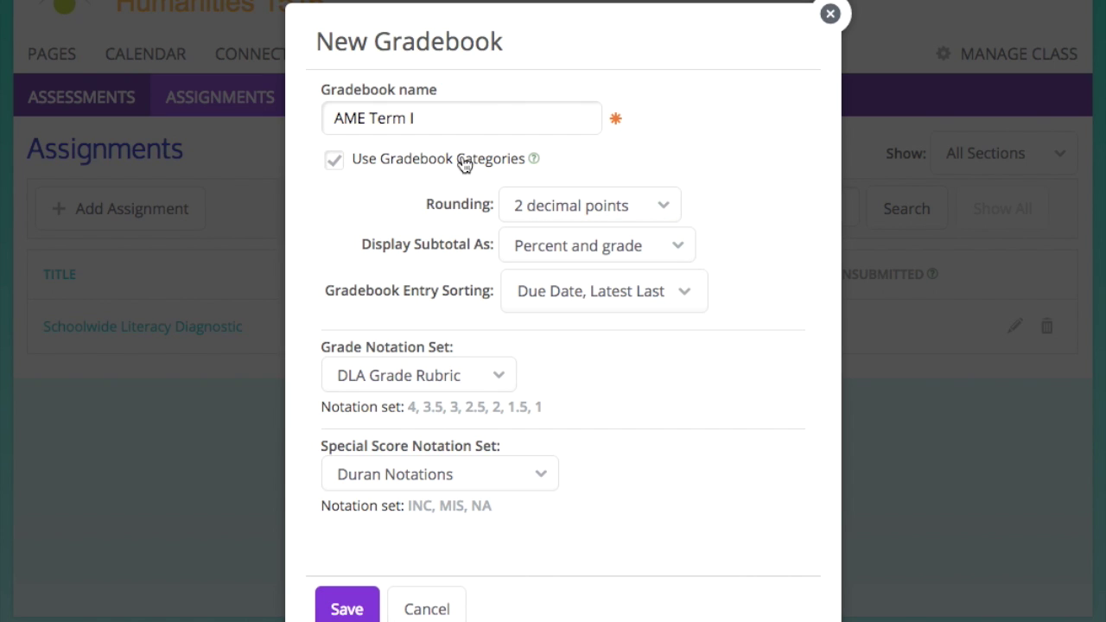
left_click(595, 205)
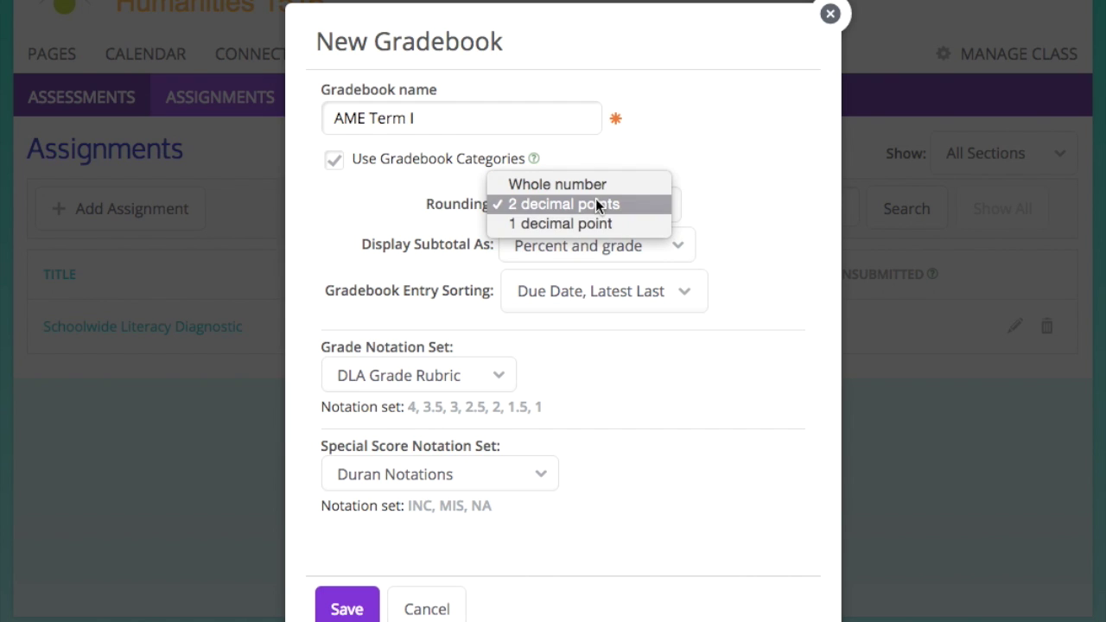
left_click(580, 222)
left_click(562, 255)
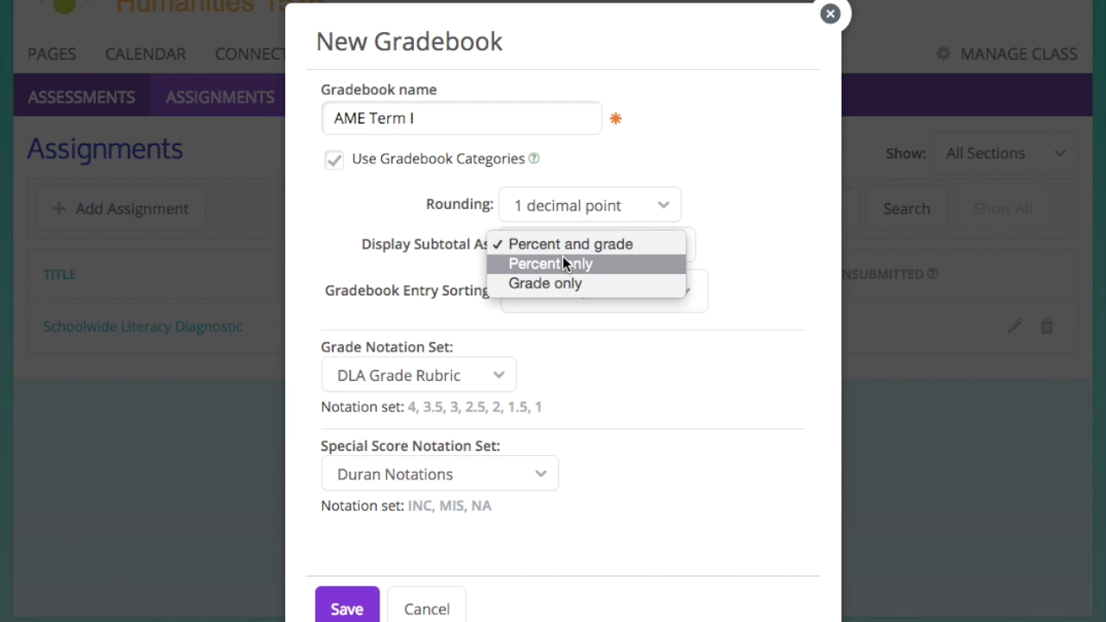
left_click(577, 285)
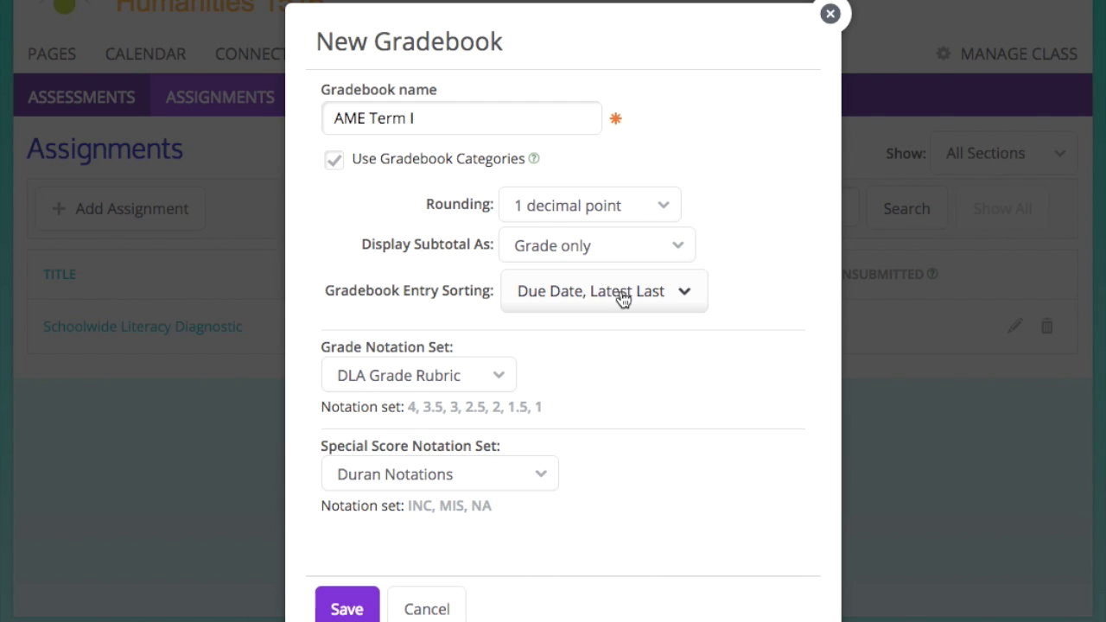
left_click(631, 292)
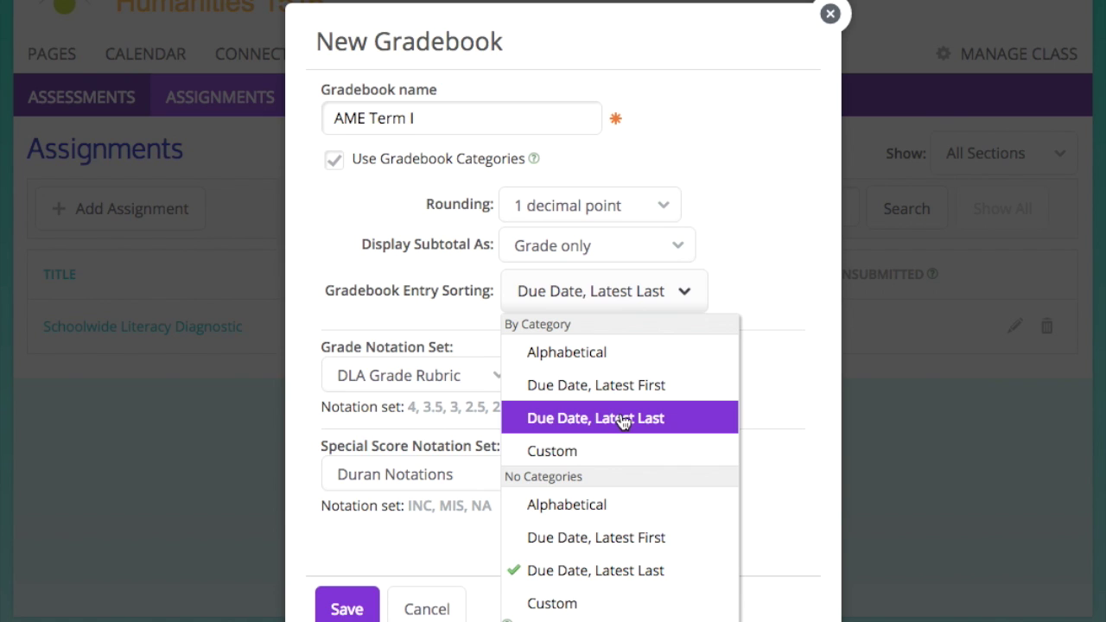
left_click(420, 308)
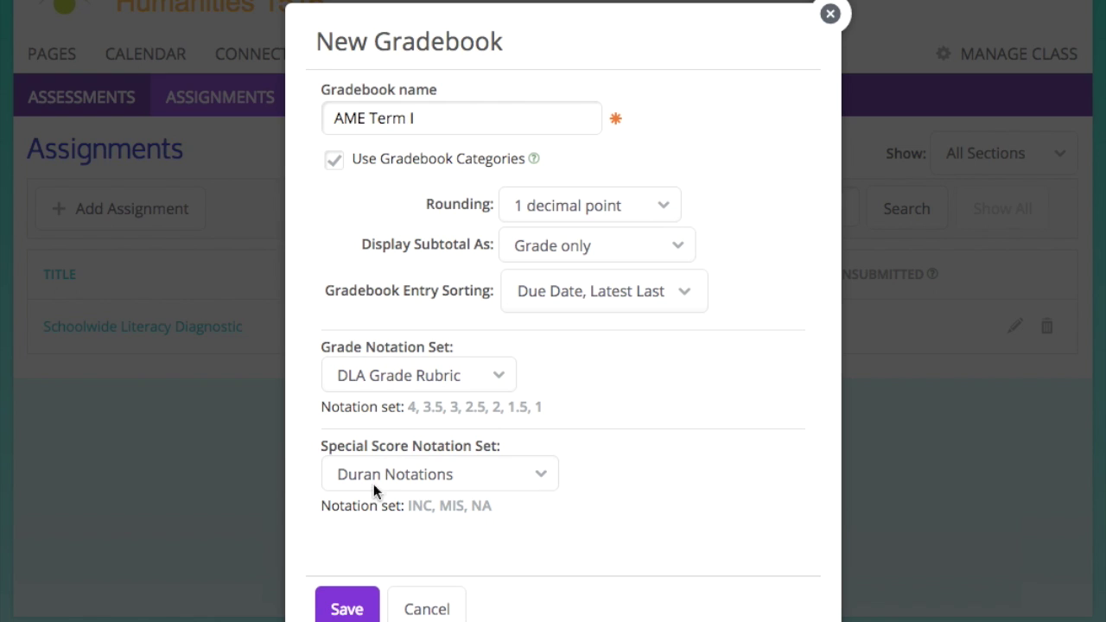
left_click(345, 609)
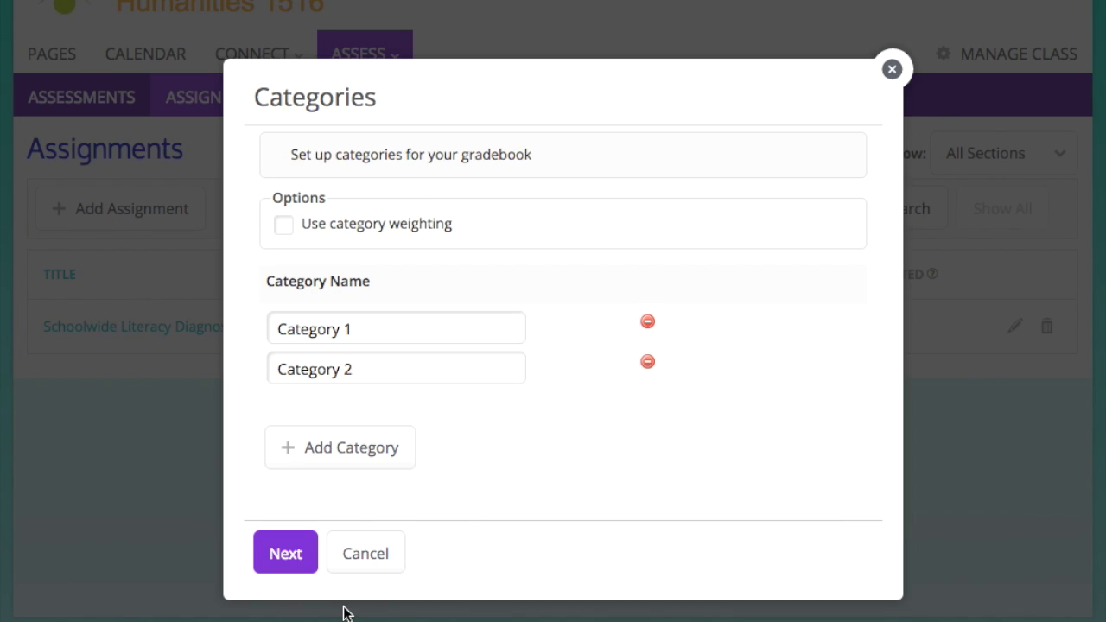
Step: Rename the two gradebook categories to Competency and Formative
triple_click(417, 320)
type("C")
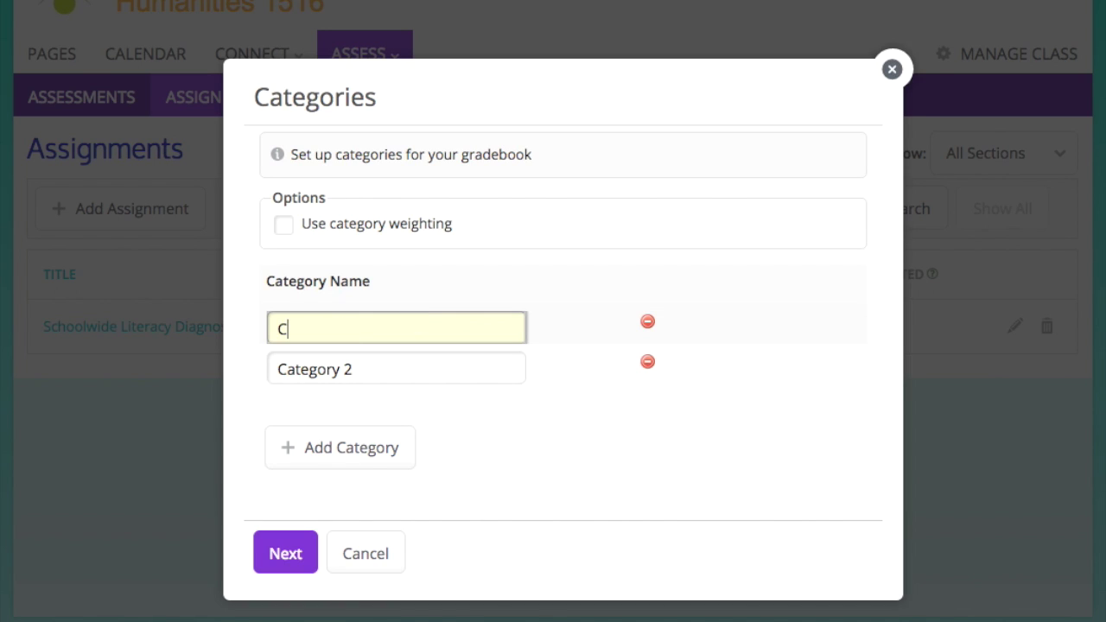
type("ompetencies")
key("Tab")
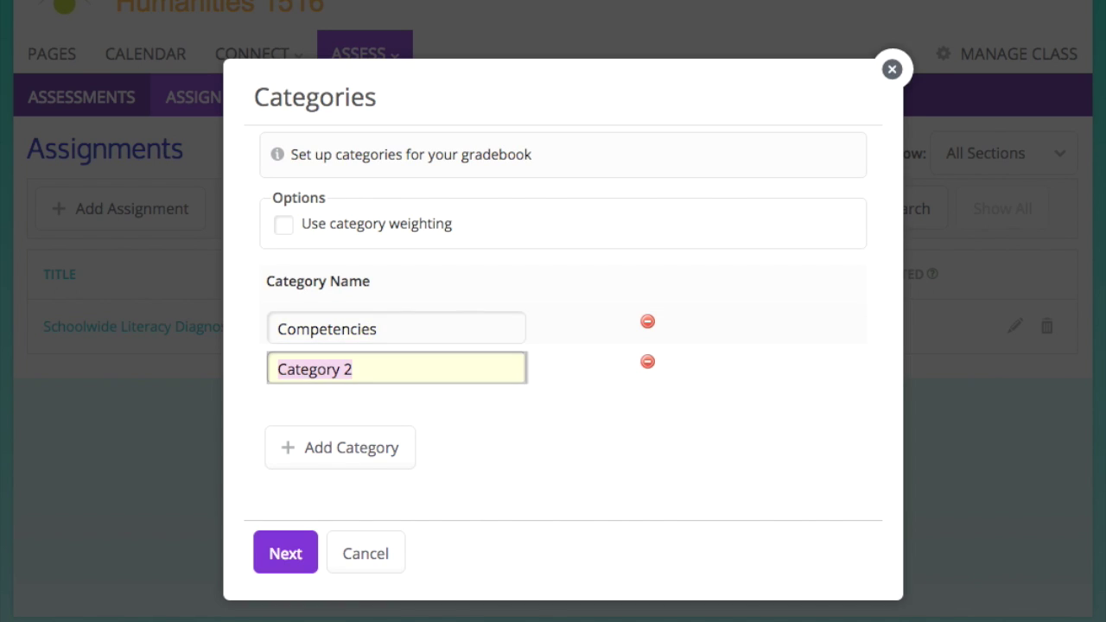
key("shift+Tab")
type("Competency")
key("Tab")
type("Formative")
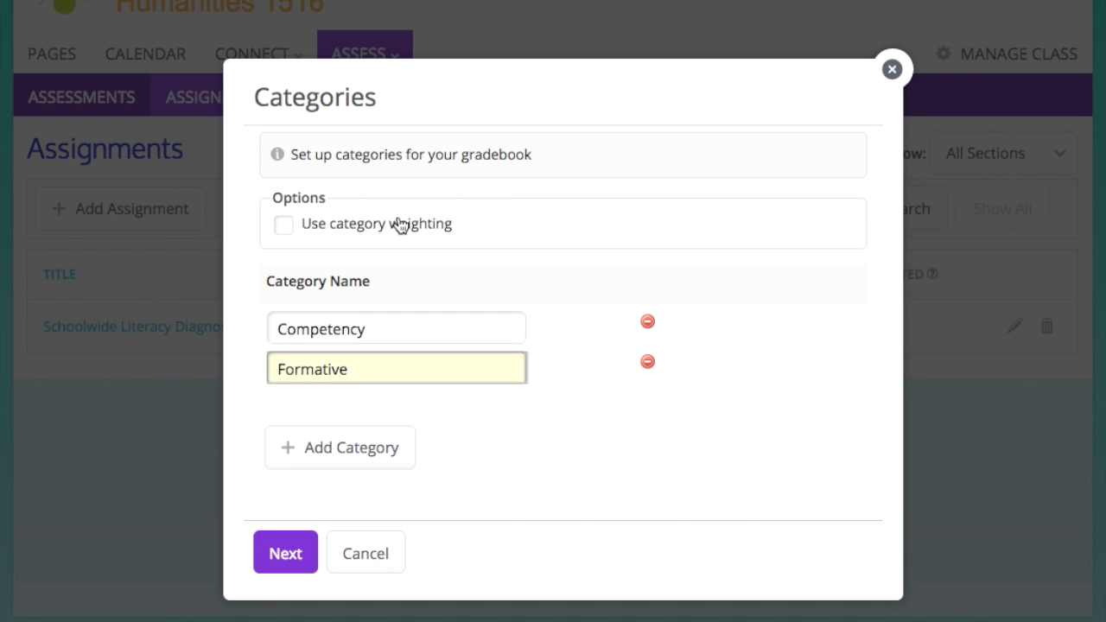
Step: Turn on category weighting with Competency at 100% and Formative at 0%
left_click(400, 224)
double_click(557, 328)
type("100")
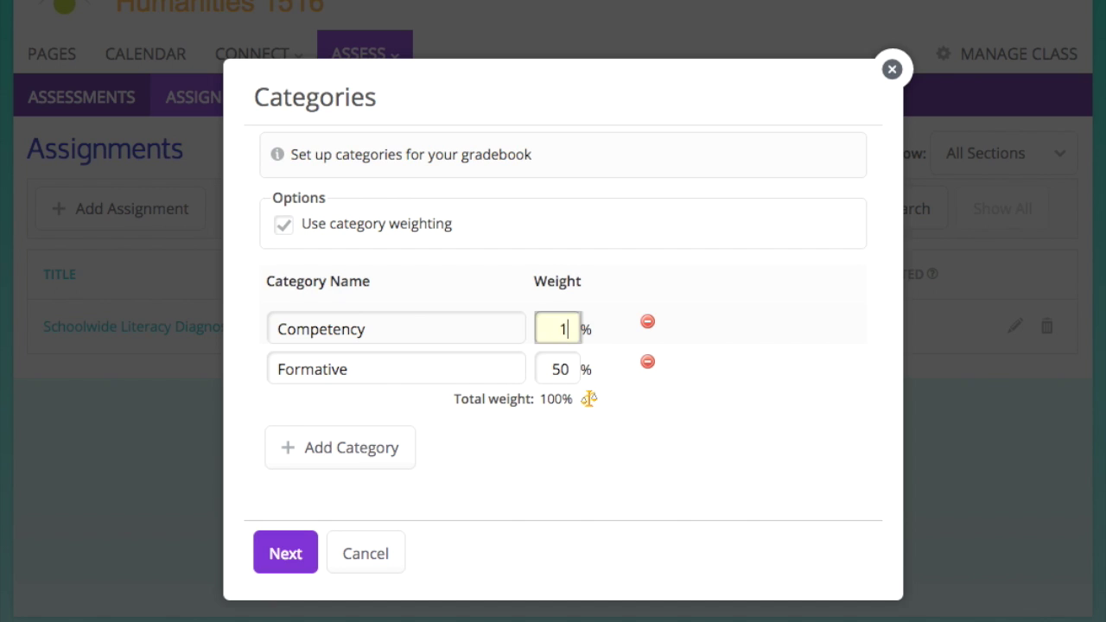
key("Tab")
key("Tab")
type("0")
key("Tab")
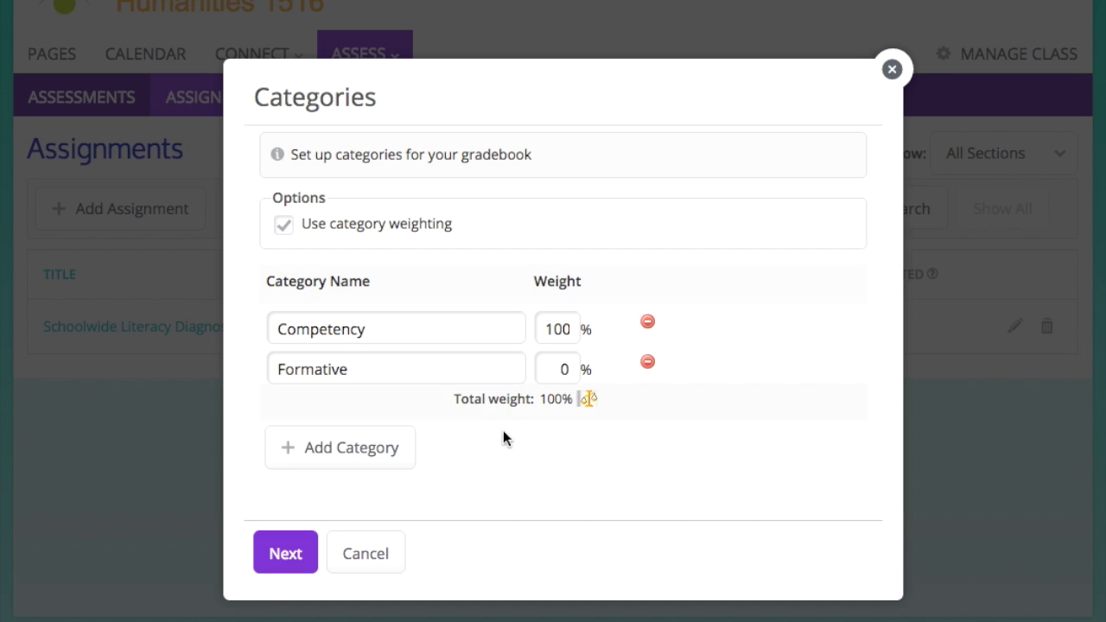
left_click(290, 561)
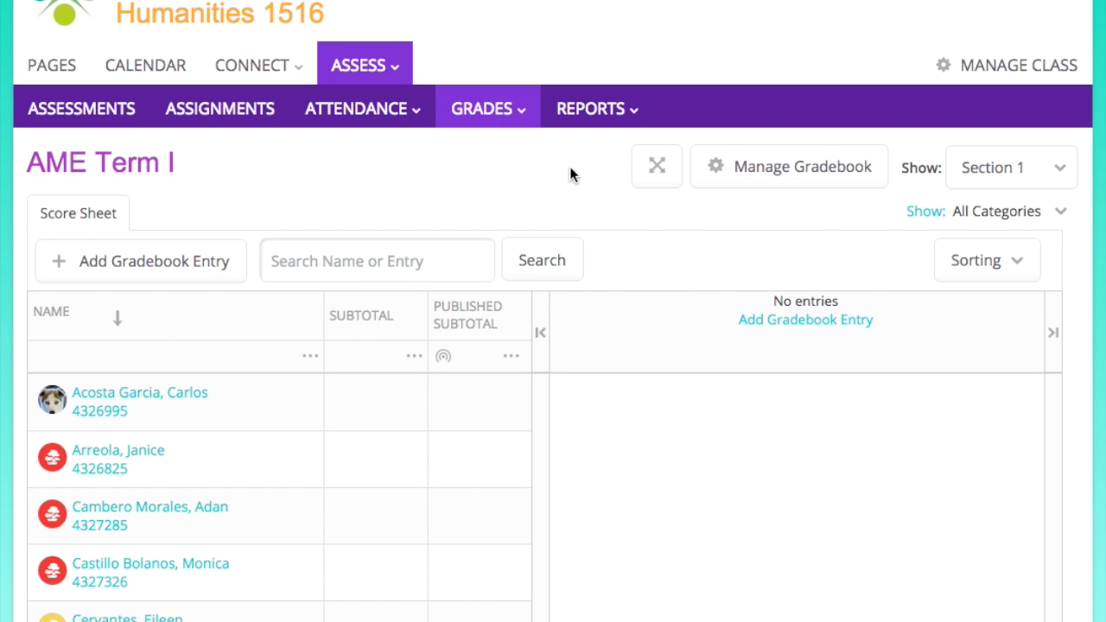
Step: Add a traditional gradebook 'USHPH Term I' rounding to 1 decimal point and save it
left_click(509, 112)
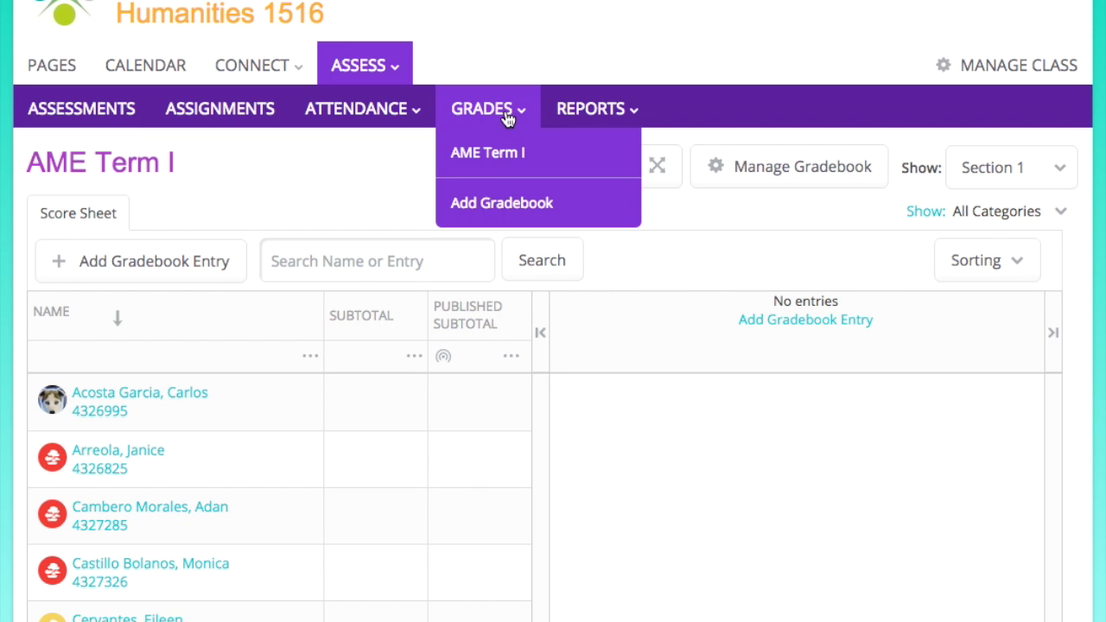
left_click(514, 205)
left_click(458, 373)
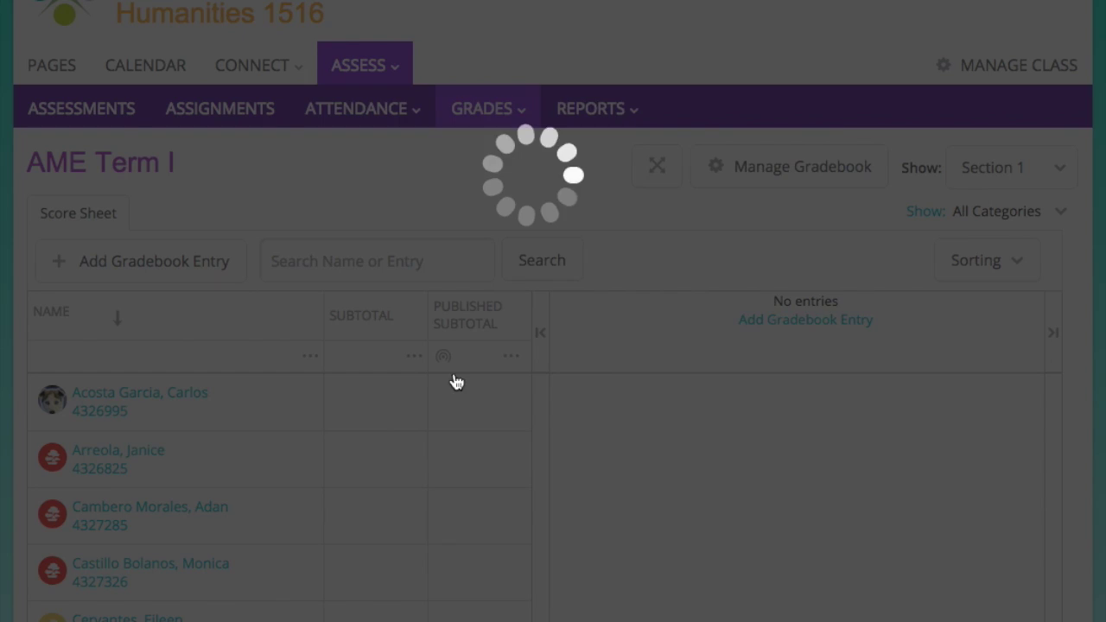
type("USHPH Term I")
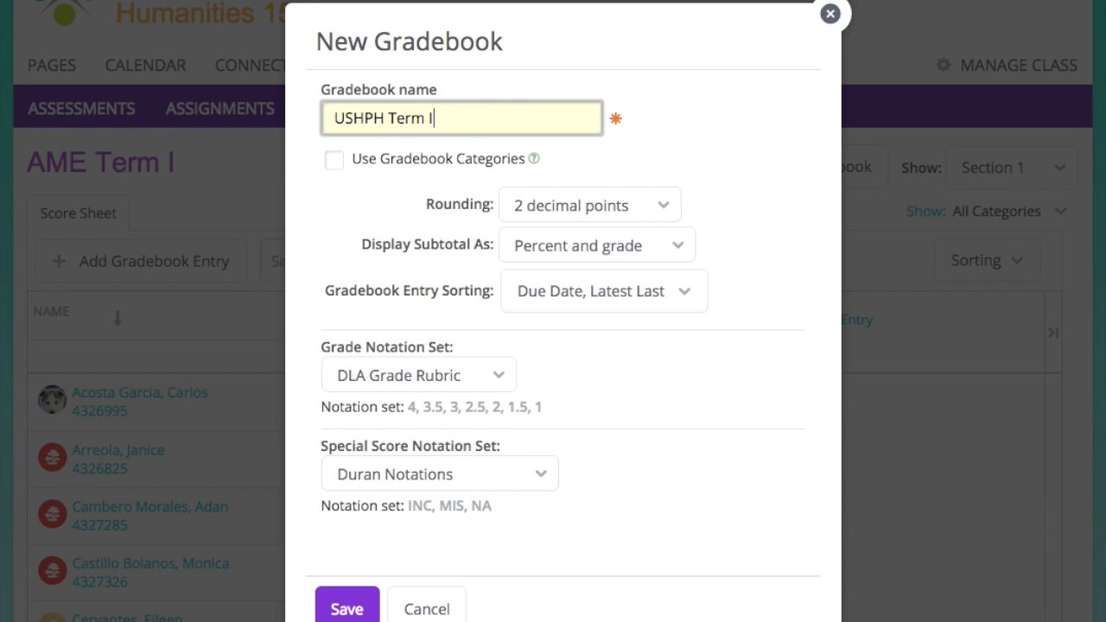
left_click(557, 204)
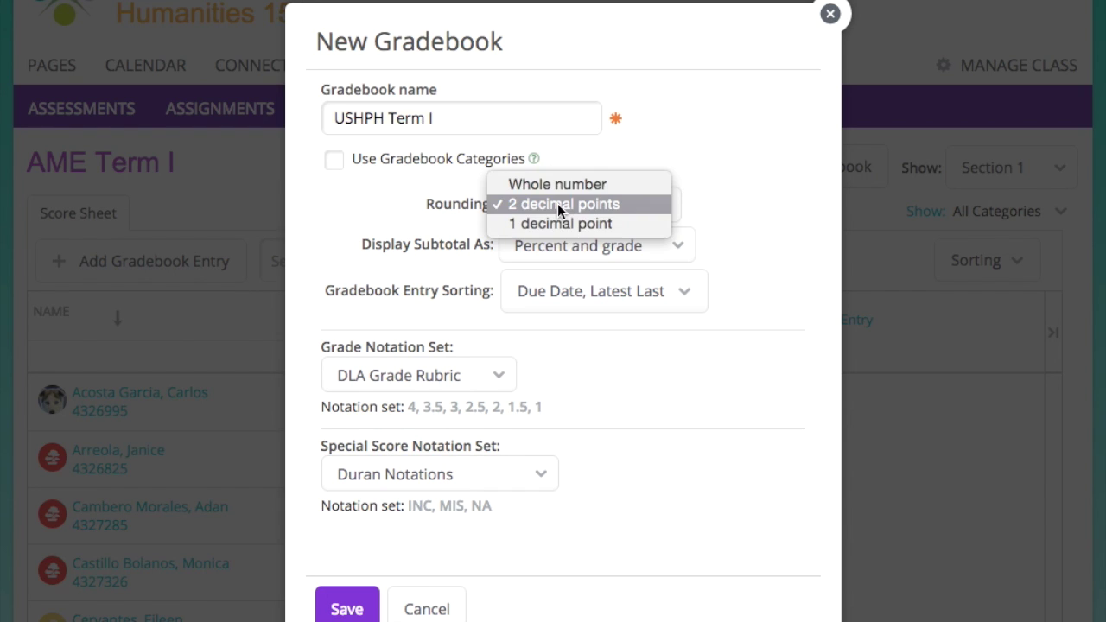
left_click(564, 218)
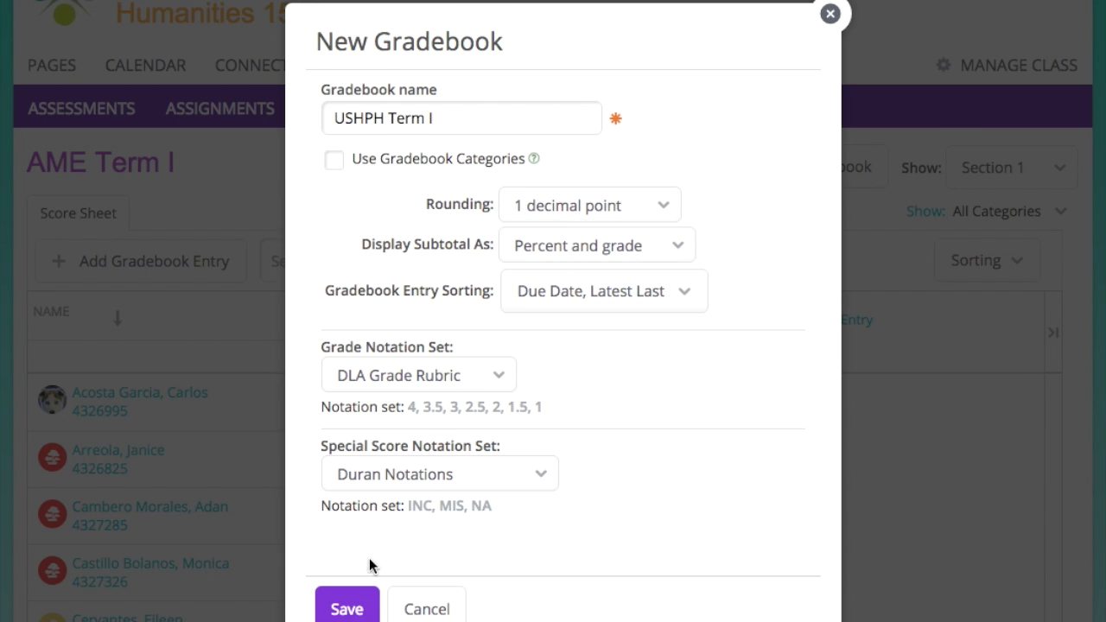
left_click(363, 609)
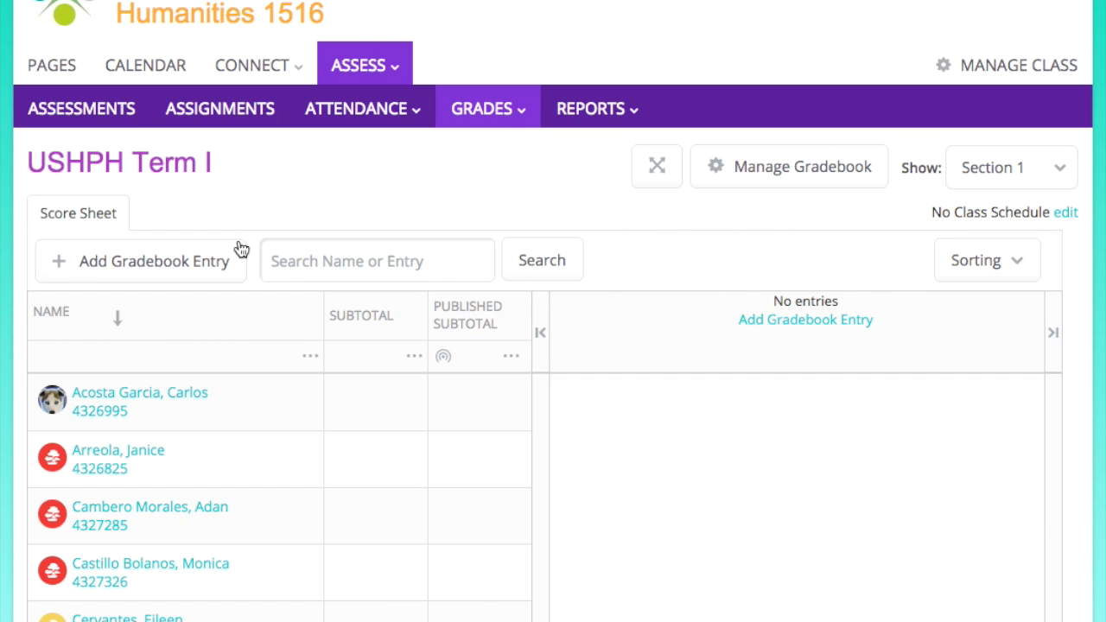
Step: Give the literacy diagnostic a gradebook entry in AME Term I under the Formative category
left_click(189, 126)
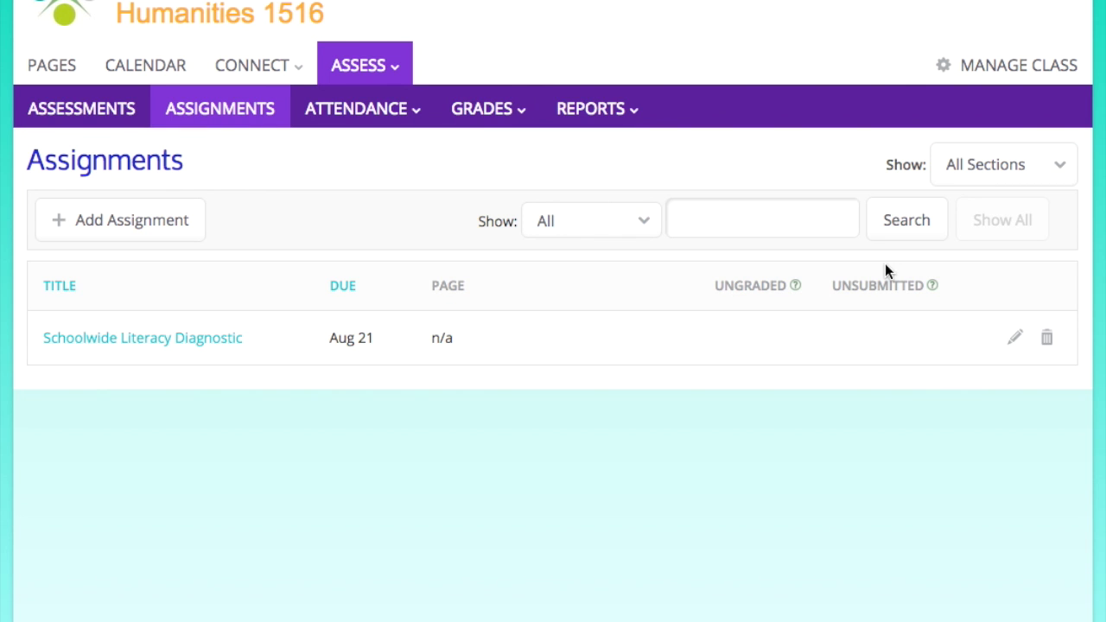
left_click(1016, 339)
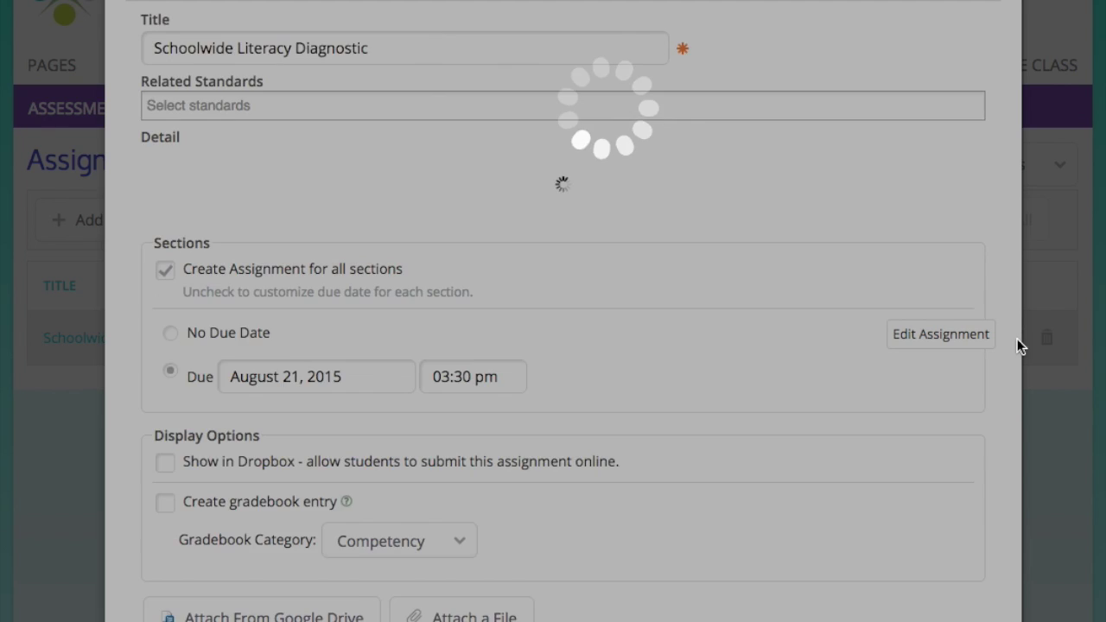
scroll(459, 538, "down", 5)
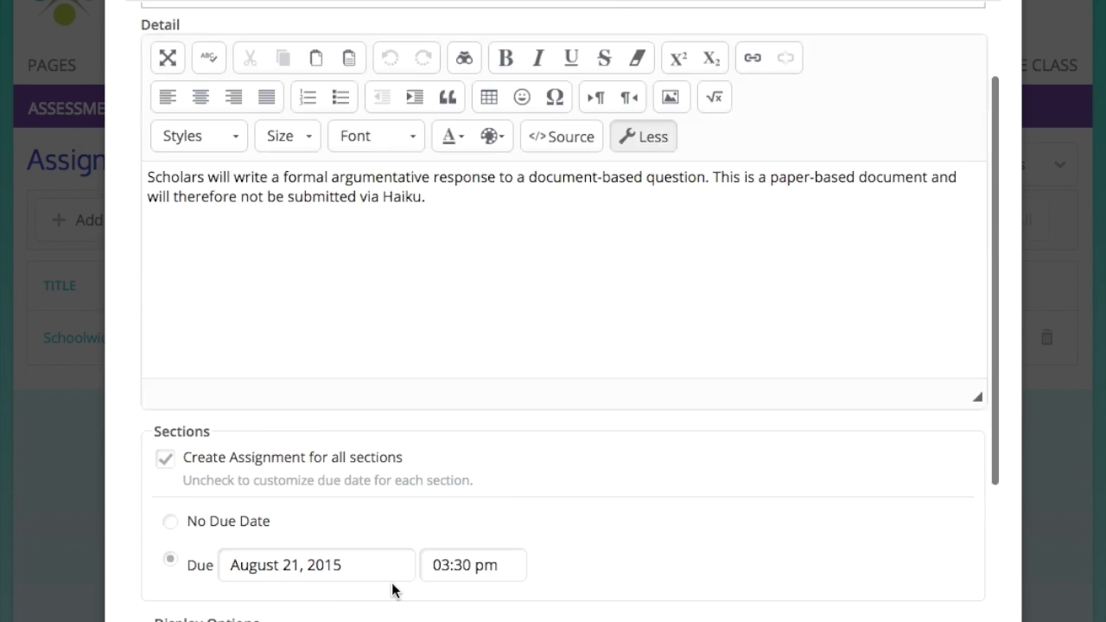
left_click(240, 443)
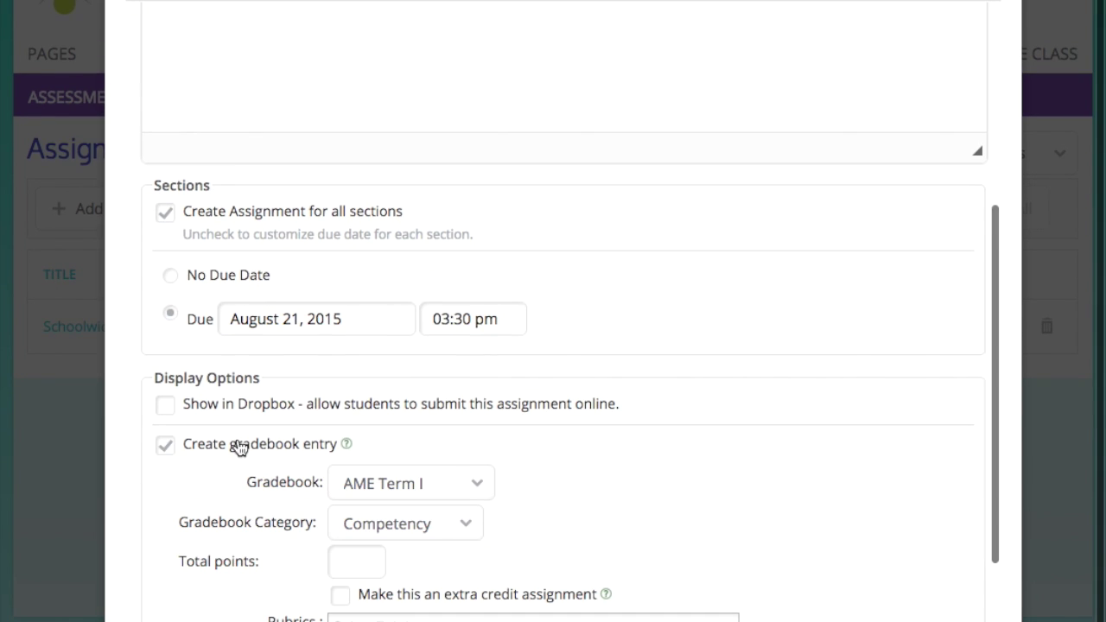
left_click(460, 481)
left_click(459, 485)
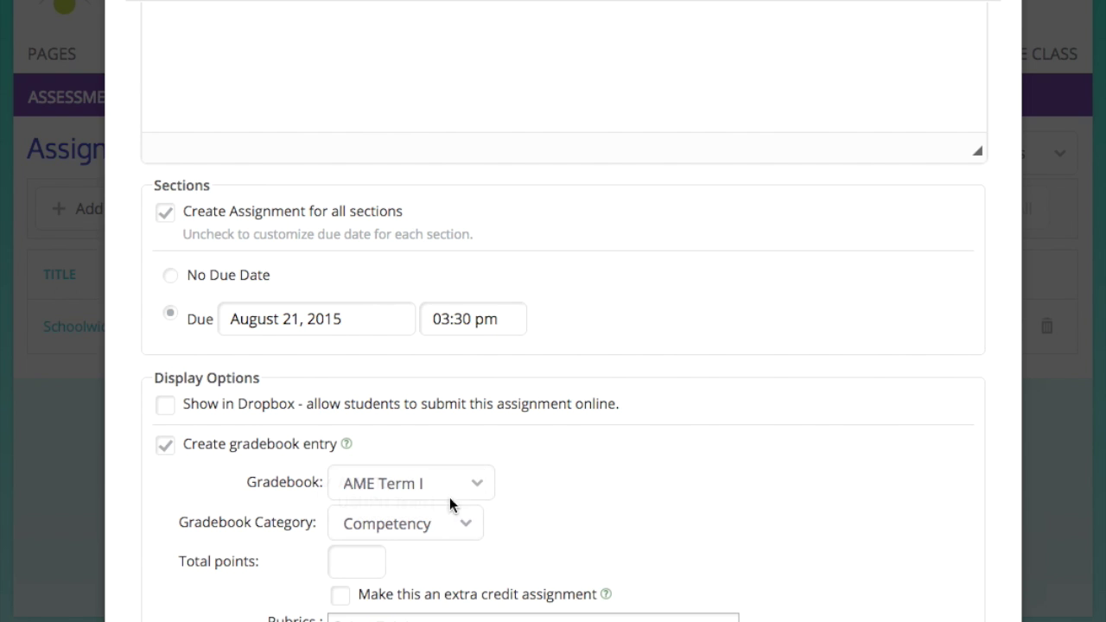
left_click(433, 523)
left_click(424, 544)
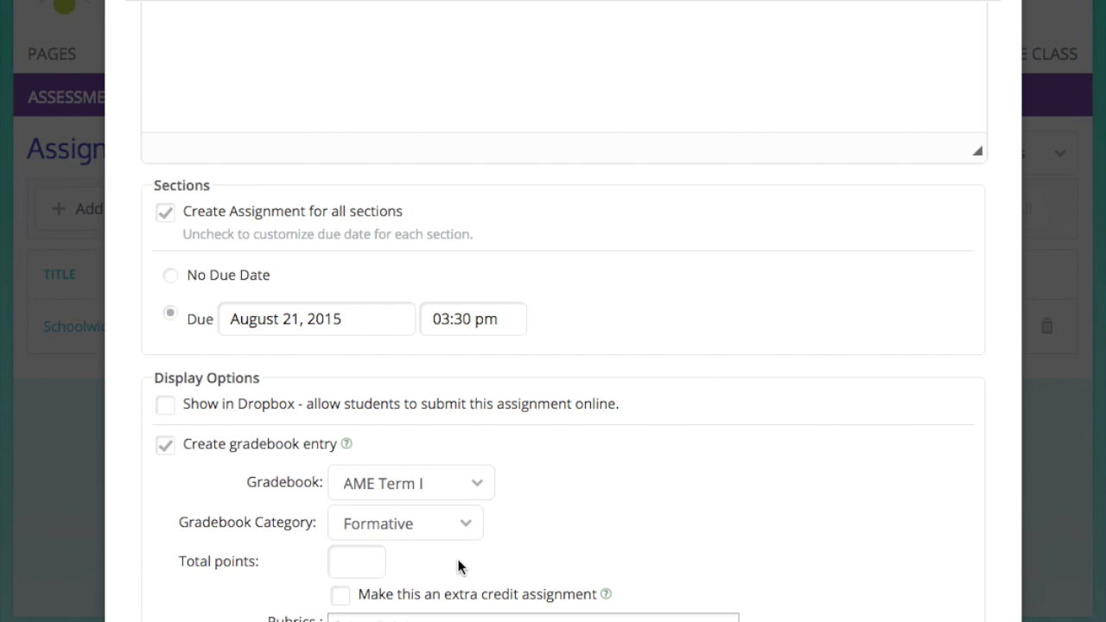
Step: Set the entry's total points to 4 and save the assignment
left_click(336, 560)
type("4")
scroll(345, 432, "down", 3)
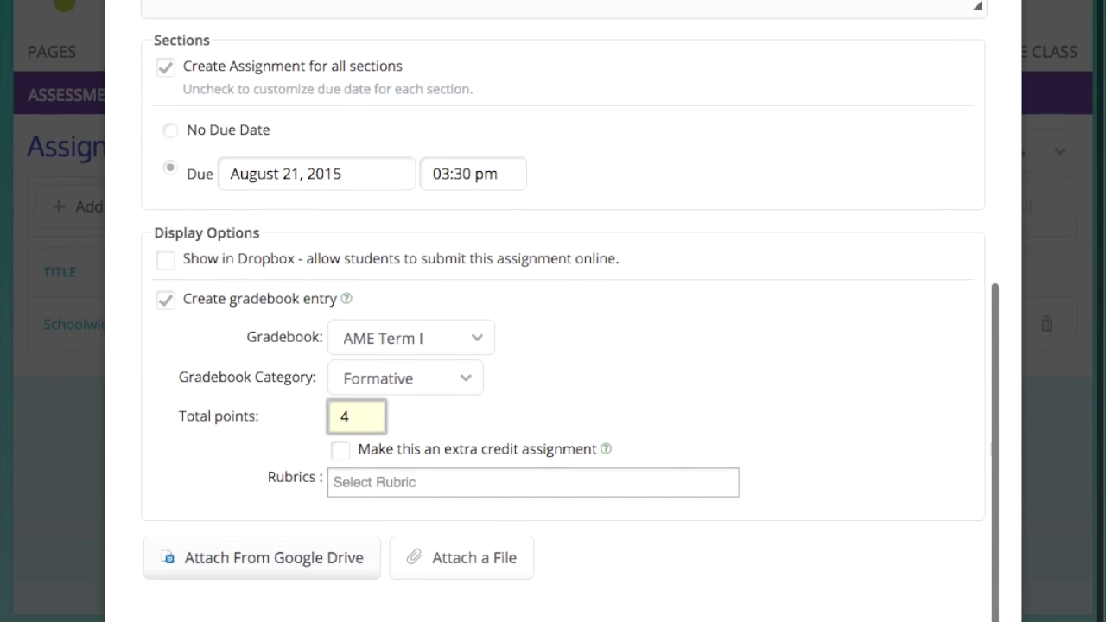
key("BackSpace")
left_click(568, 458)
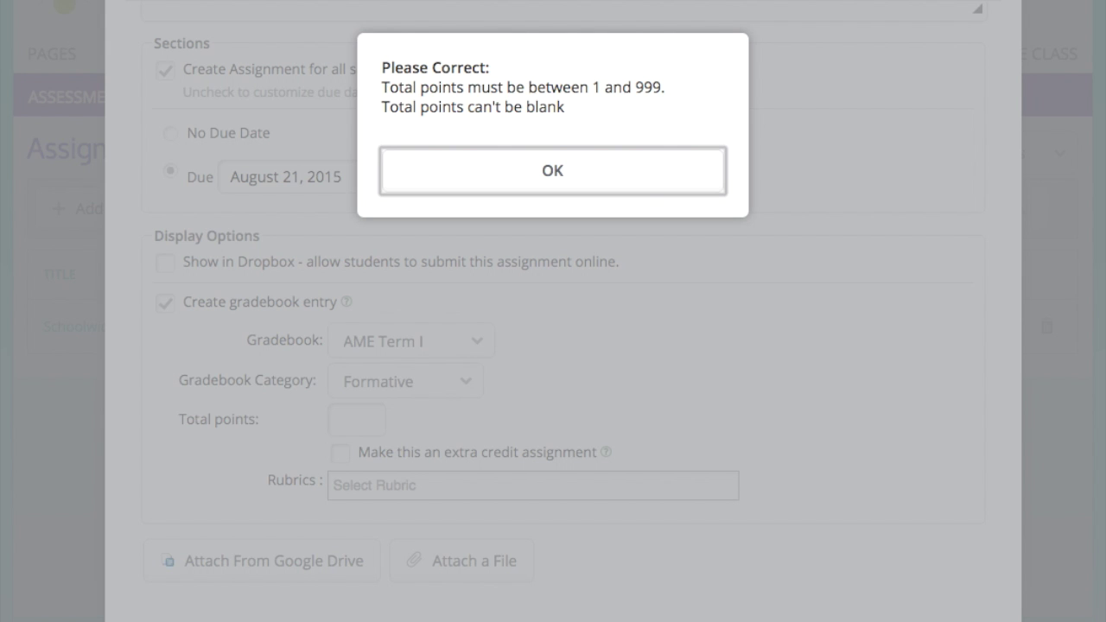
left_click(575, 171)
left_click(350, 423)
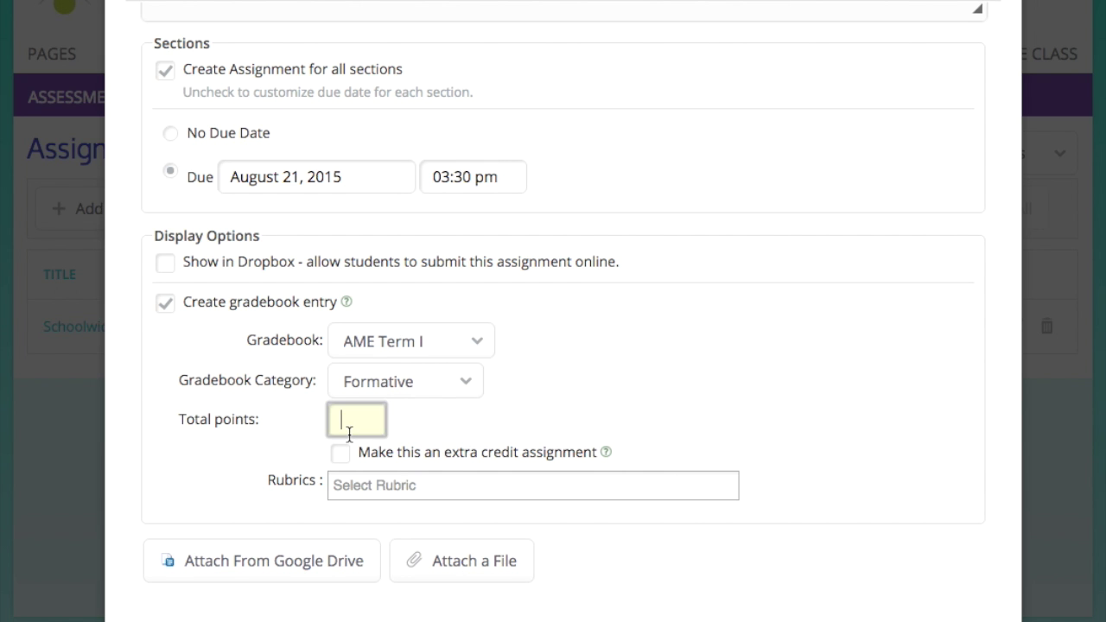
type("4")
key("Tab")
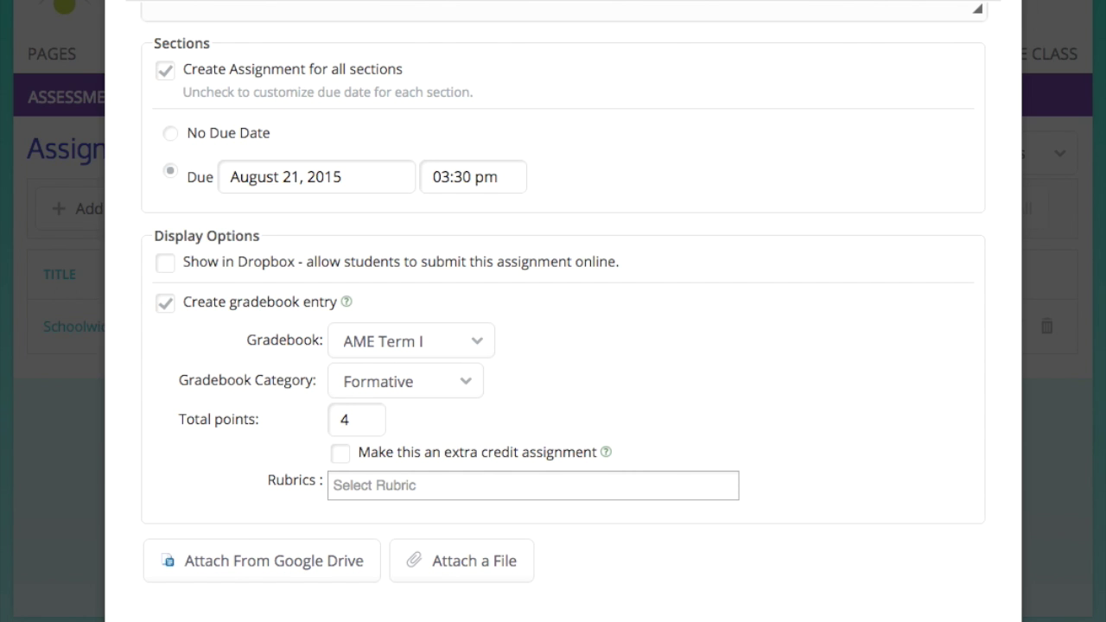
key("Return")
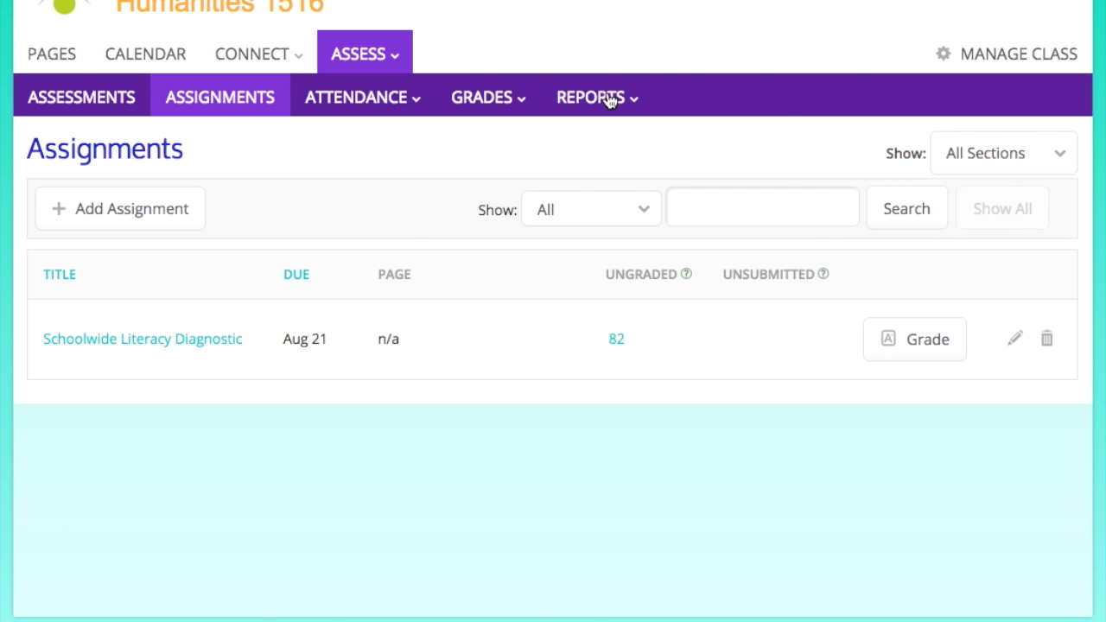
Step: Open the AME Term I gradebook and publish the Schoolwide Literacy Diagnostic column to students
mouse_move(480, 98)
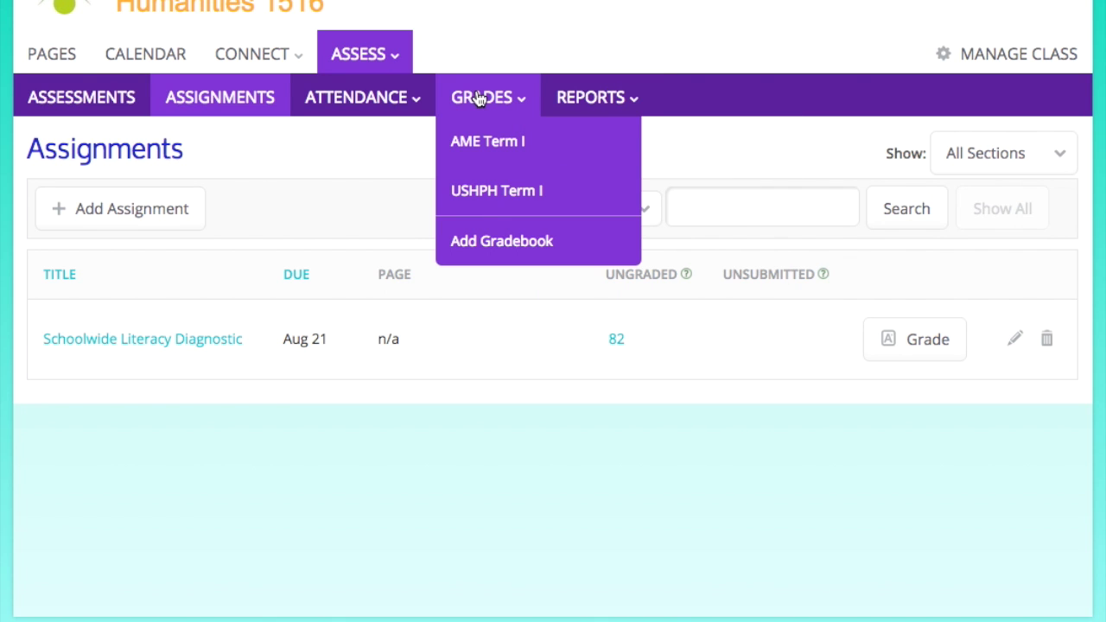
left_click(487, 143)
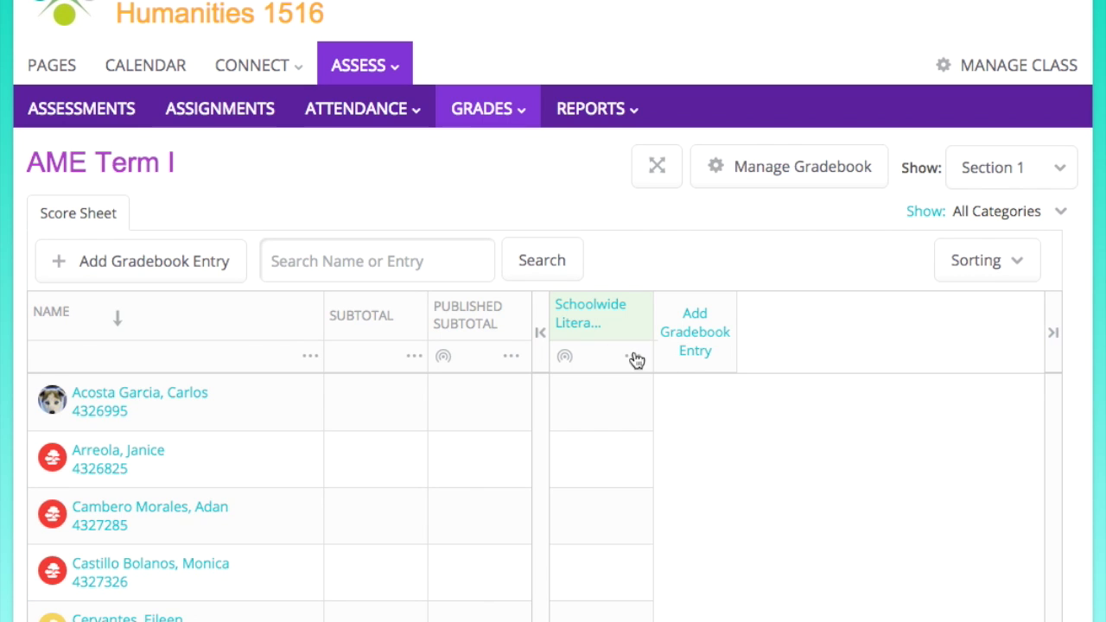
left_click(564, 356)
left_click(584, 183)
left_click(632, 356)
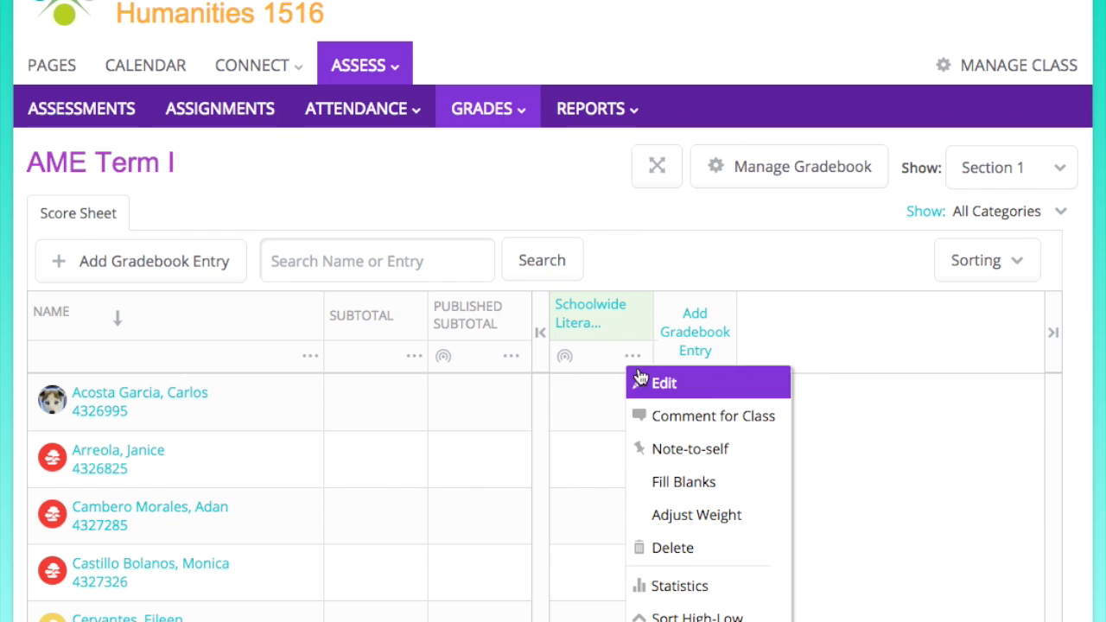
left_click(909, 442)
scroll(910, 442, "down", 10)
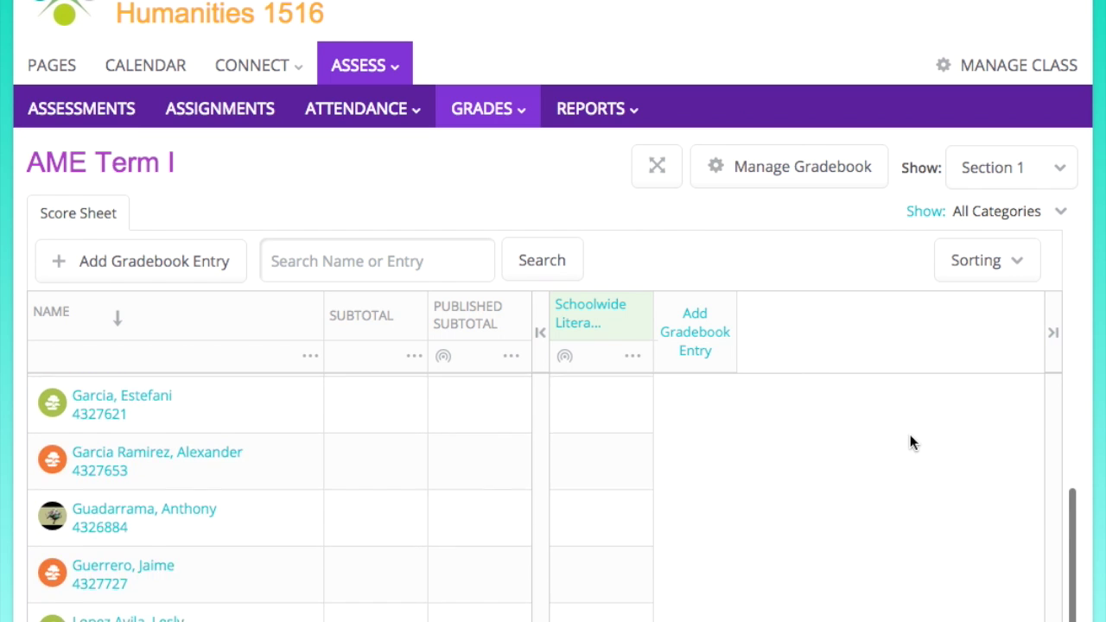
scroll(909, 436, "up", 10)
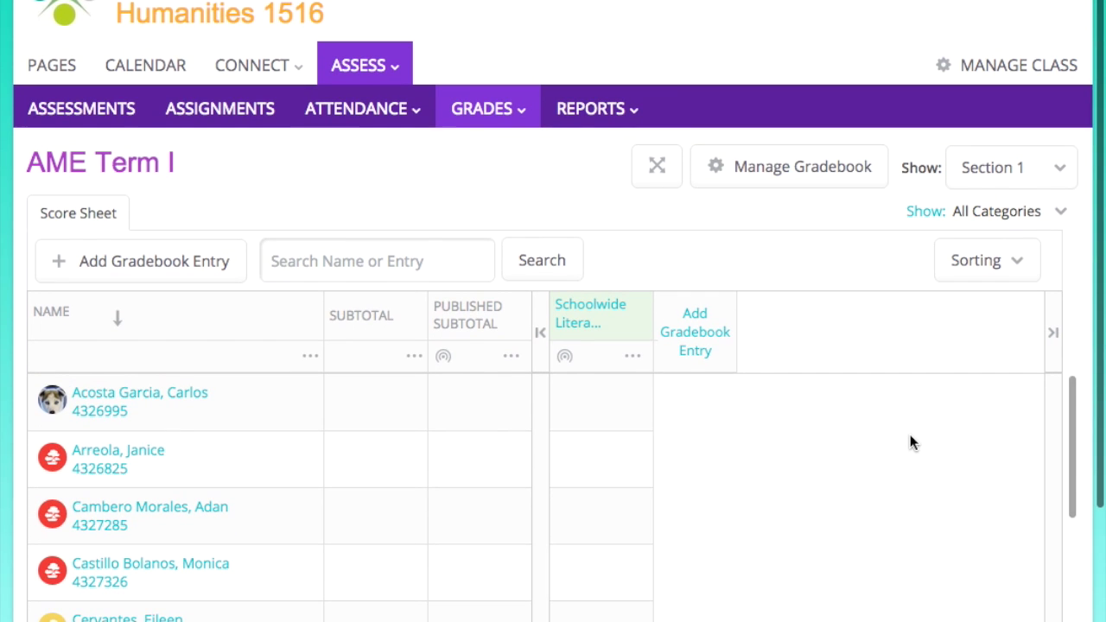